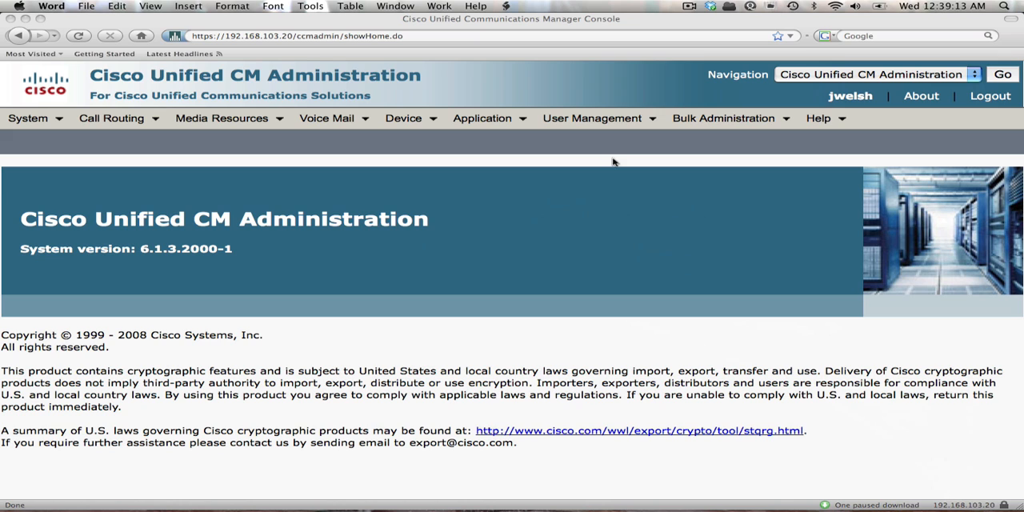
Open the End User Configuration of the muser account from the end user list.
left_click(594, 121)
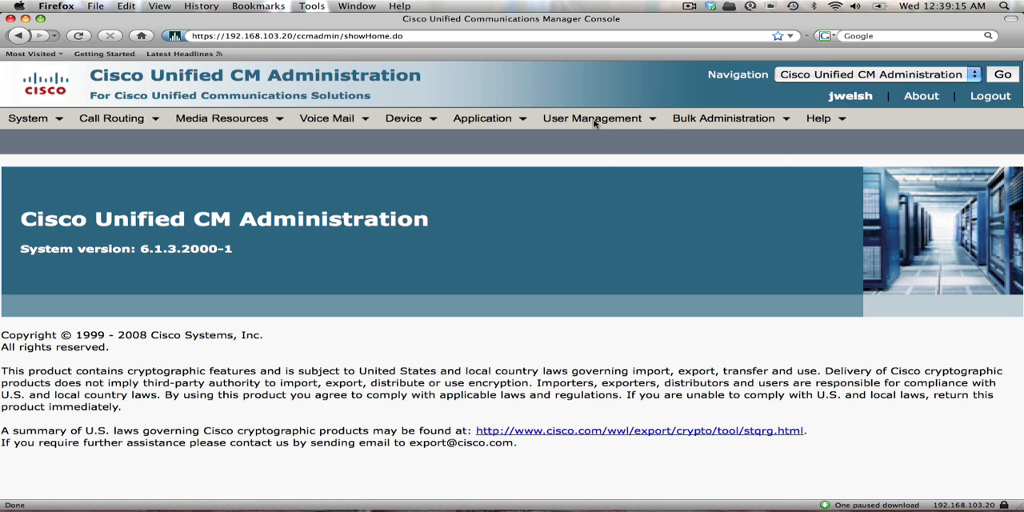
mouse_move(595, 125)
left_click(600, 204)
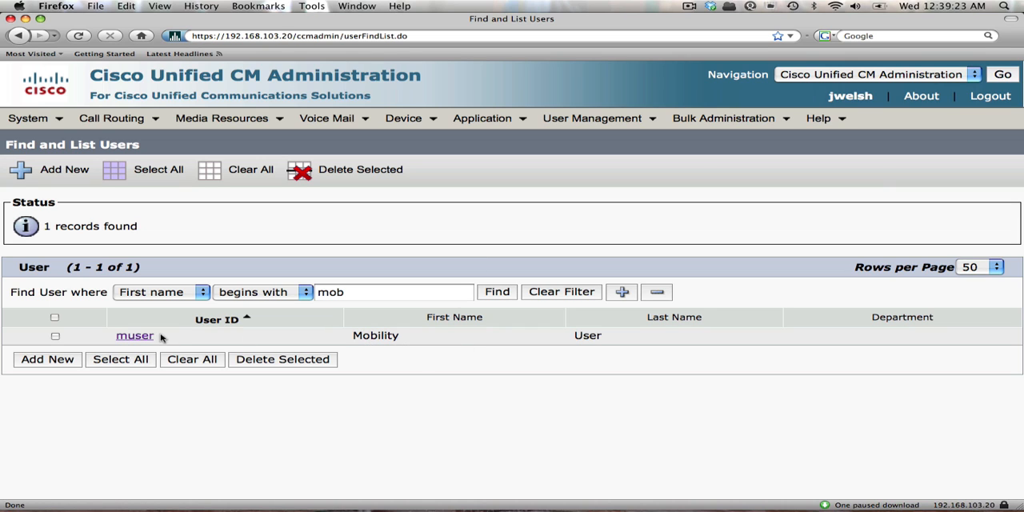
left_click(133, 337)
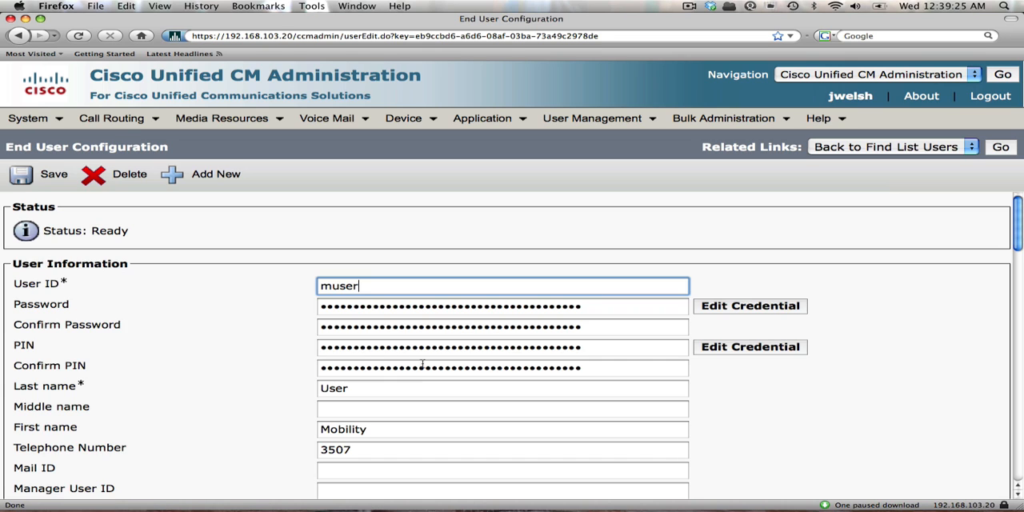
Associate device SEP0014A83075F0 with muser, save the association, and return to the user's configuration.
left_click_drag(1017, 498, 1017, 497)
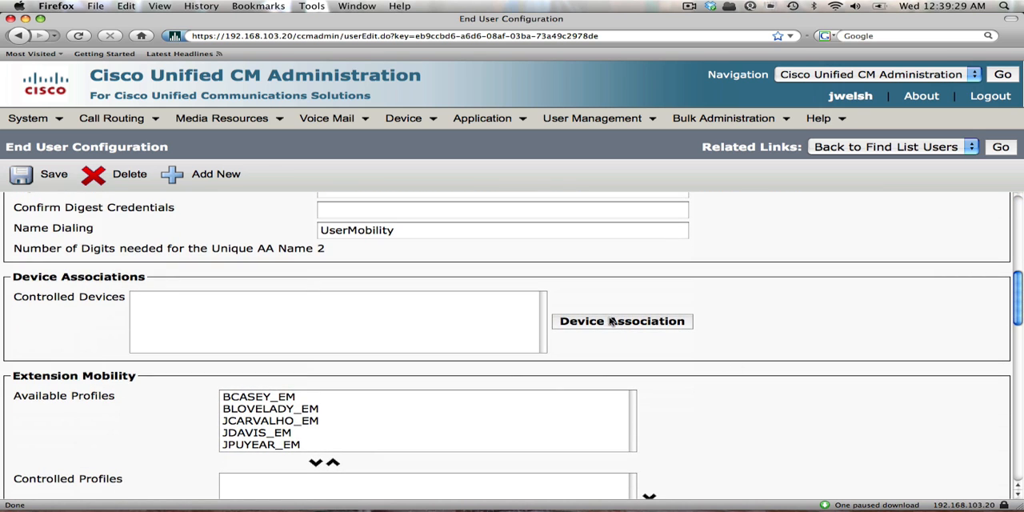
left_click(610, 320)
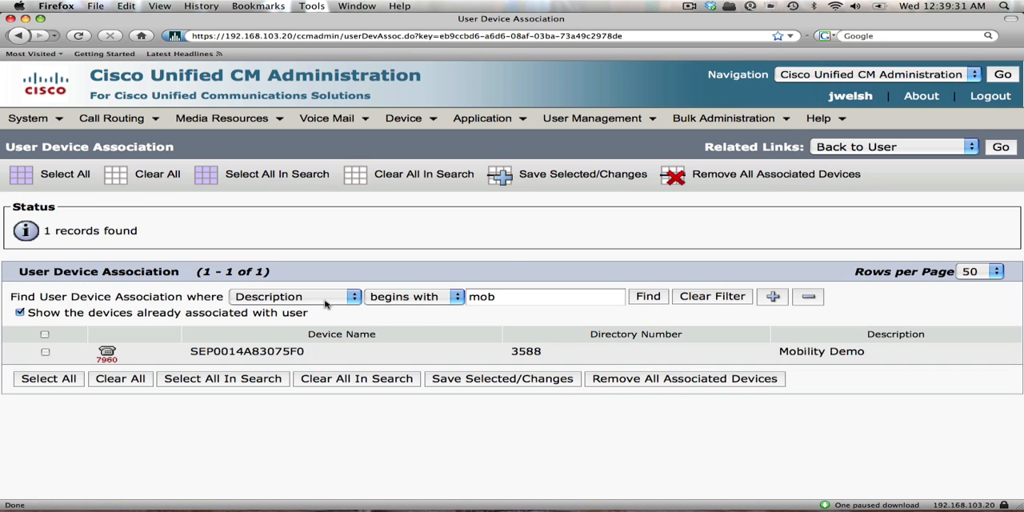
left_click(312, 298)
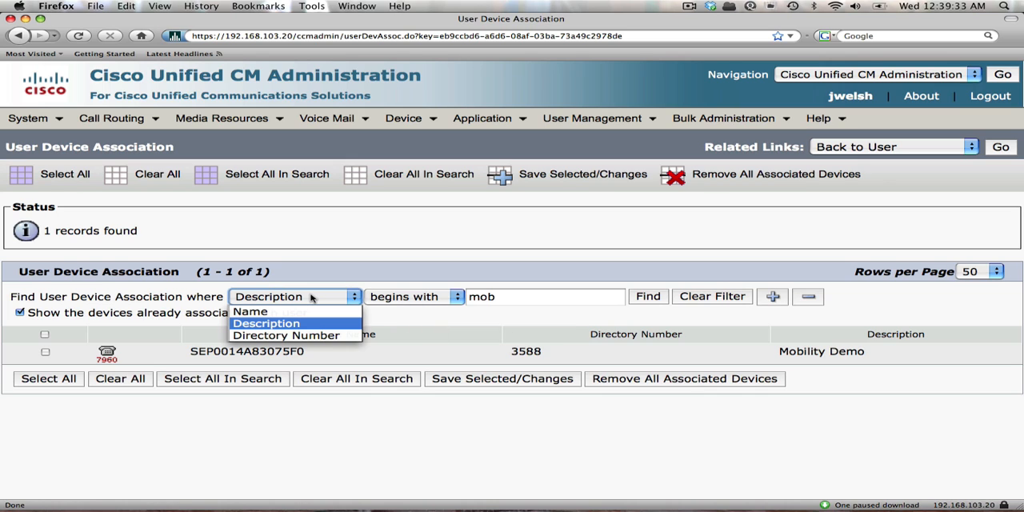
left_click(312, 298)
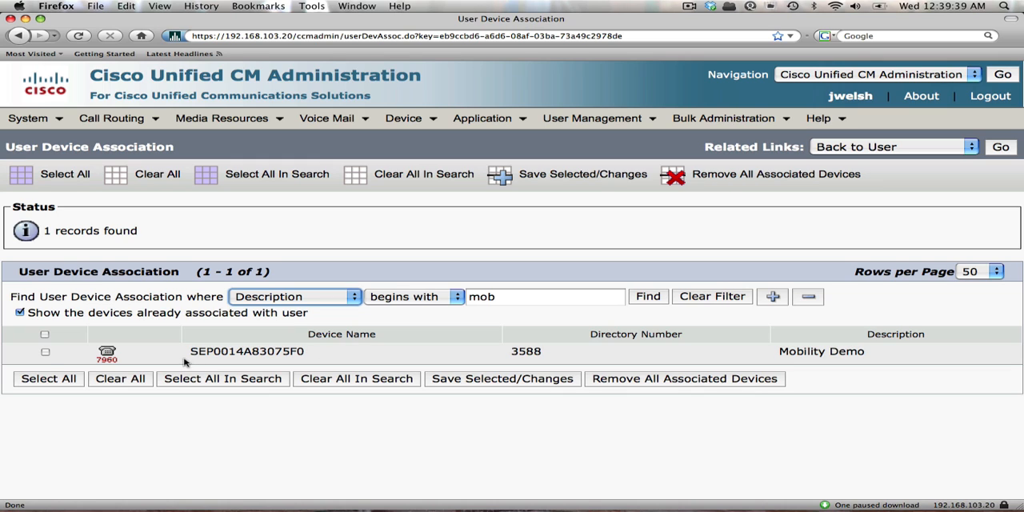
left_click(45, 352)
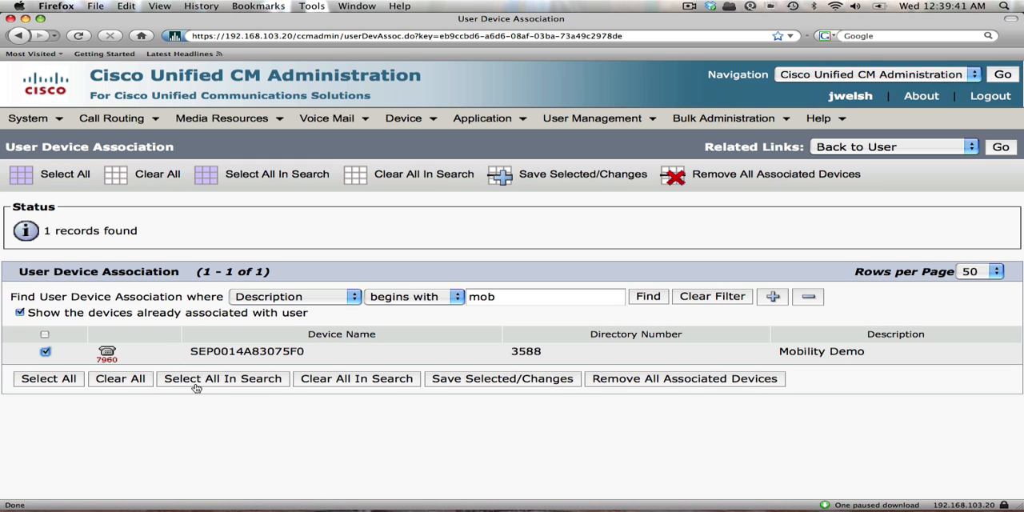
left_click(504, 385)
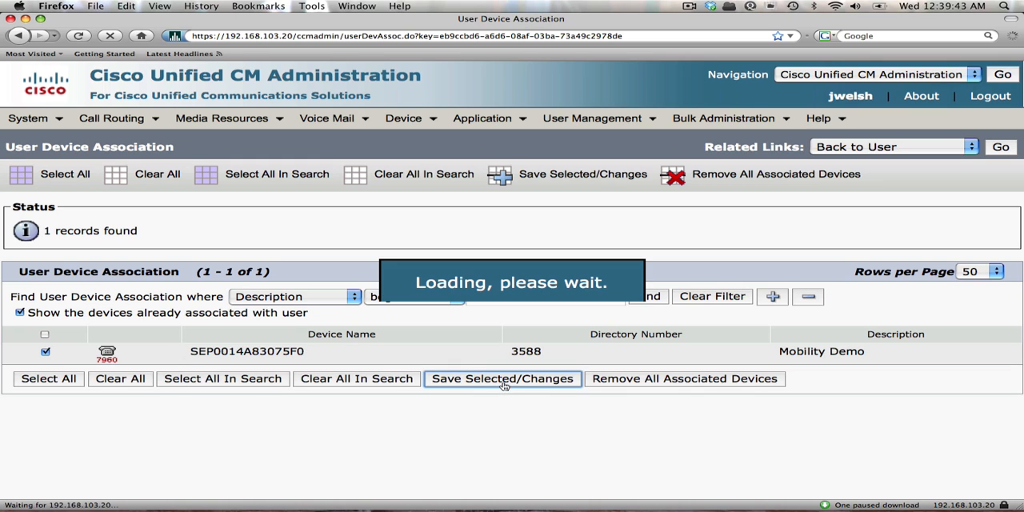
left_click(1004, 148)
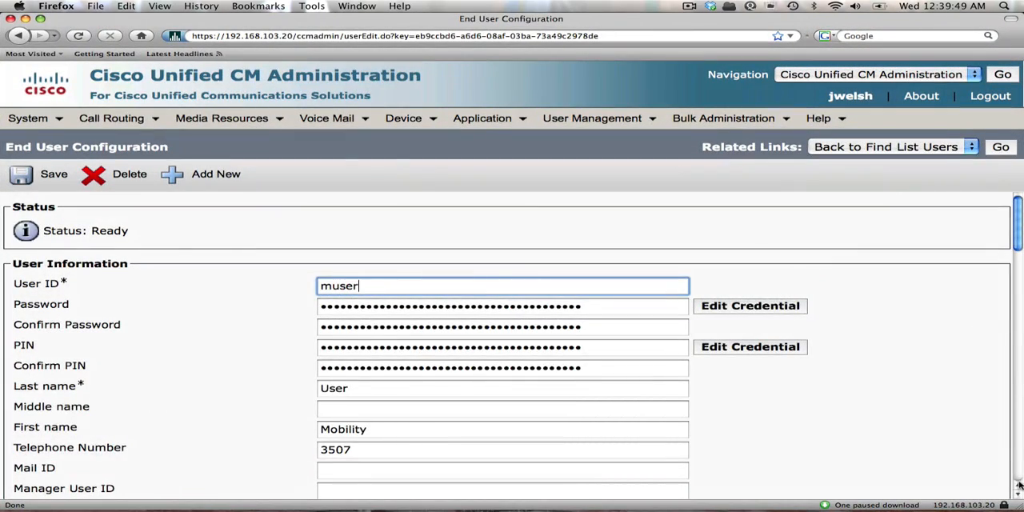
Enable mobility for muser in the Mobility Information section.
left_click(1019, 491)
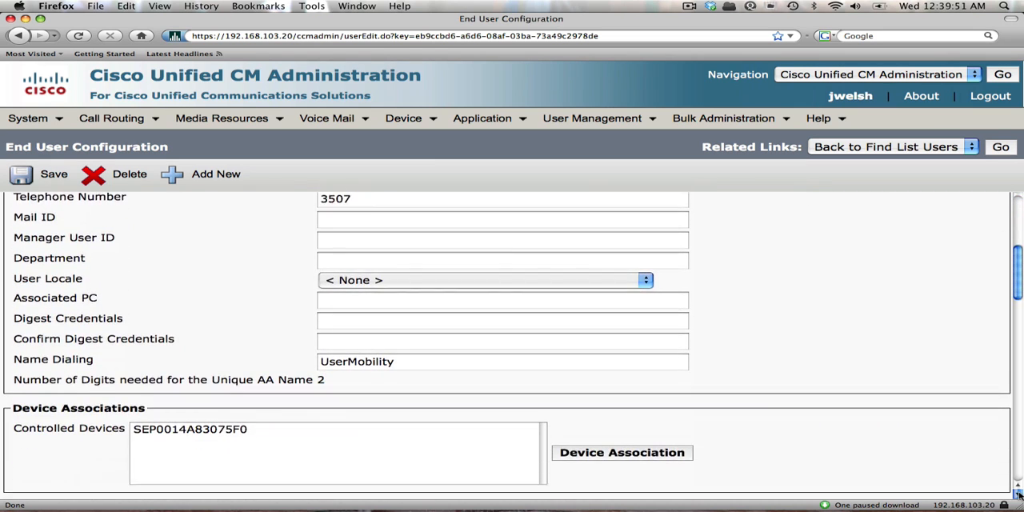
left_click_drag(1019, 491, 1019, 492)
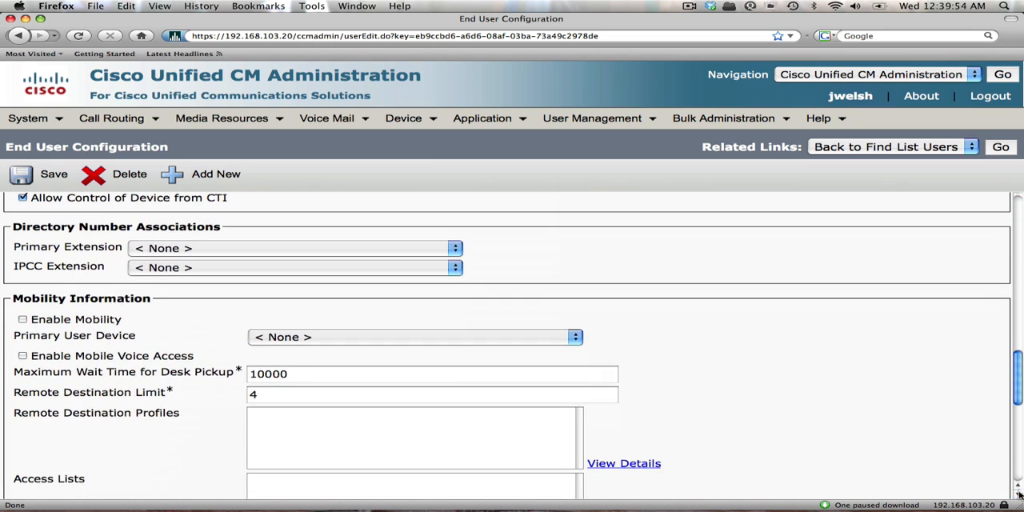
left_click(22, 319)
Set muser's Primary User Device to the associated controlled device, SEP0014A83075F0, and save the user.
left_click(579, 340)
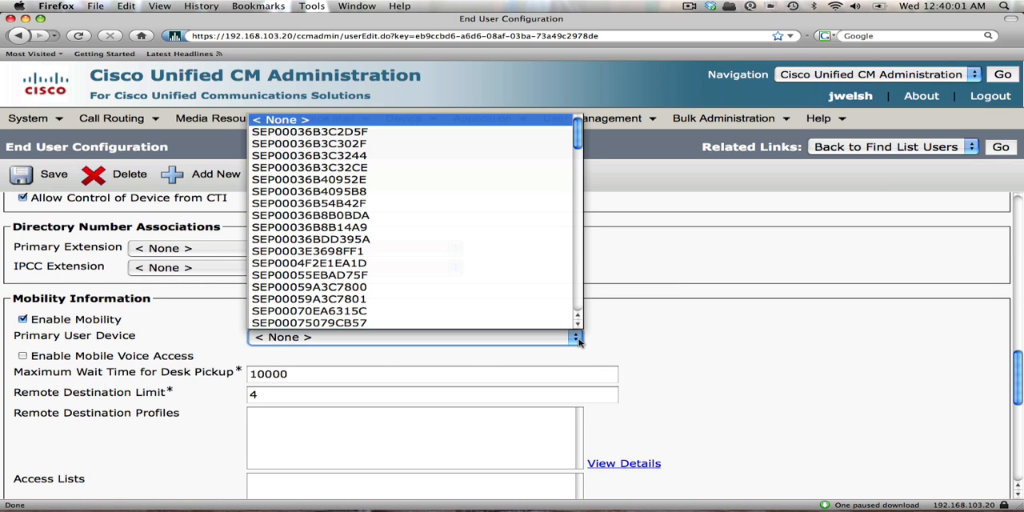
left_click(580, 340)
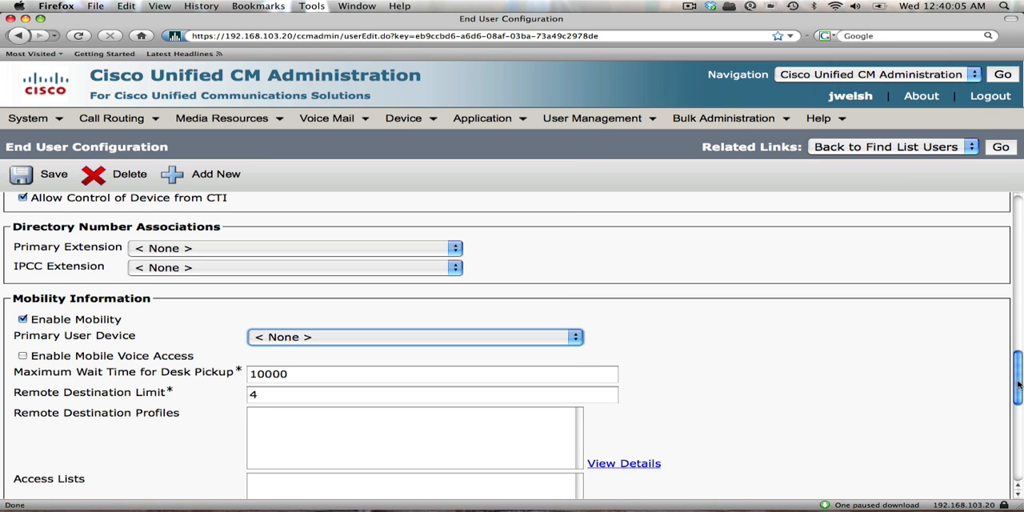
left_click_drag(1016, 387, 994, 314)
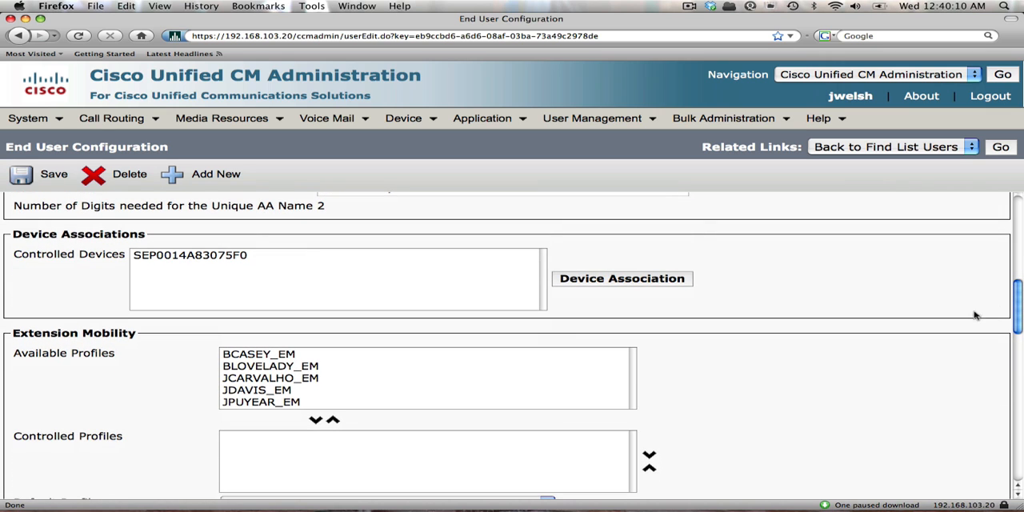
left_click(230, 257)
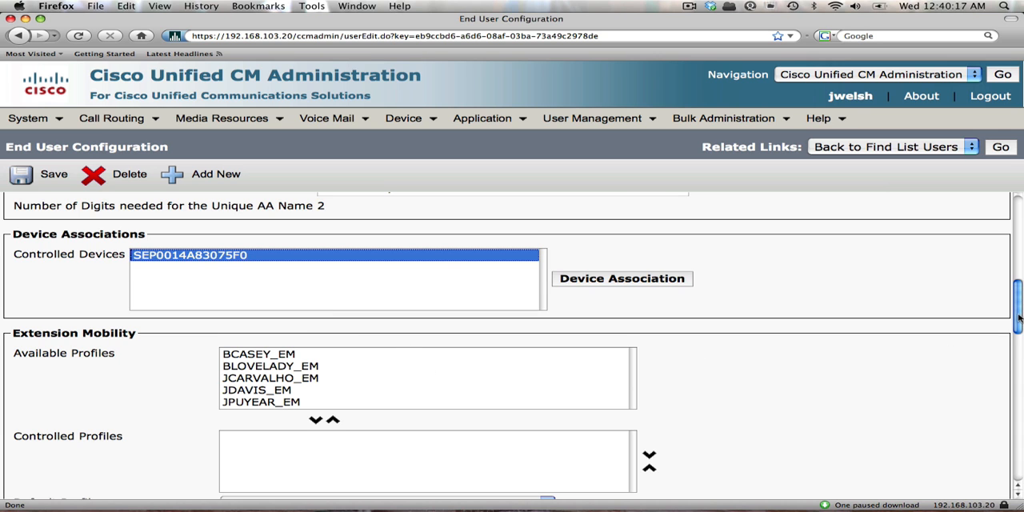
left_click_drag(1020, 316, 1013, 372)
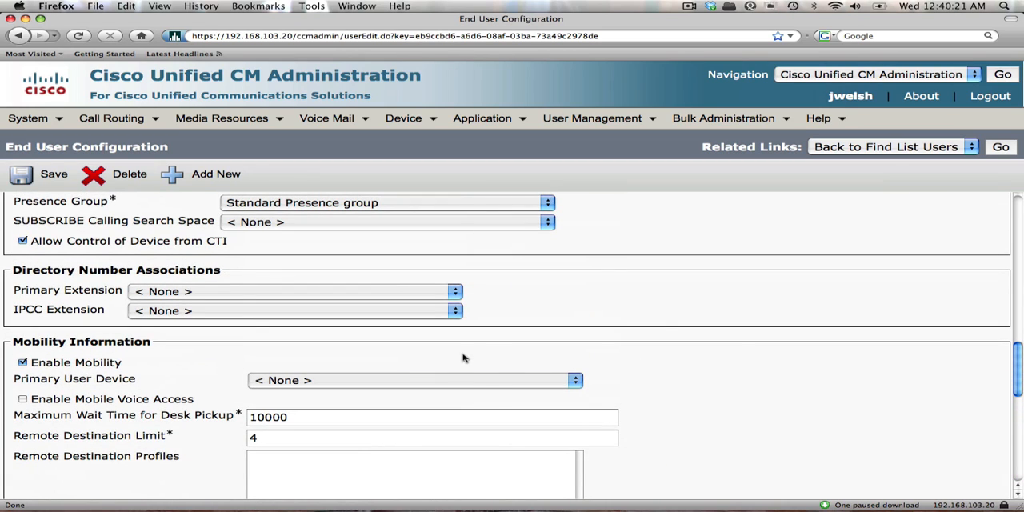
left_click(577, 382)
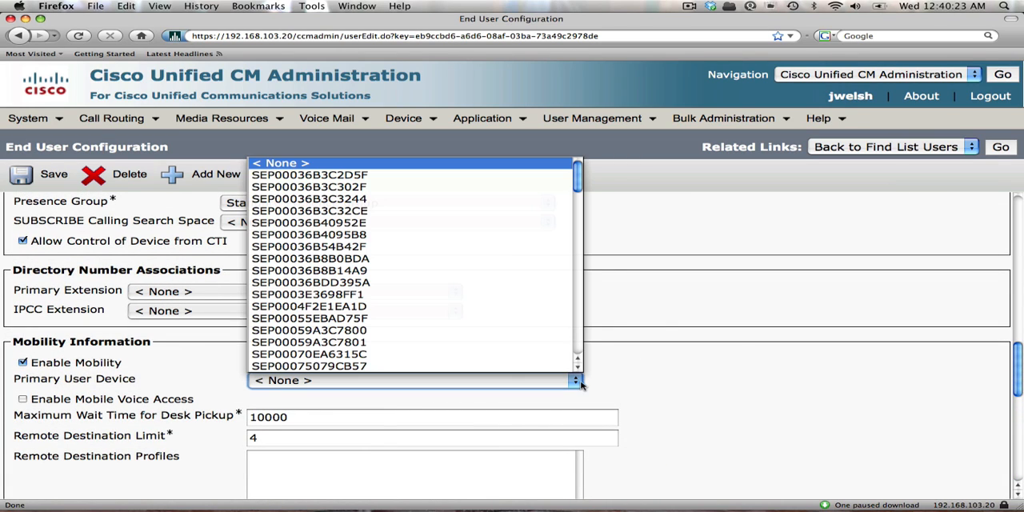
left_click(579, 346)
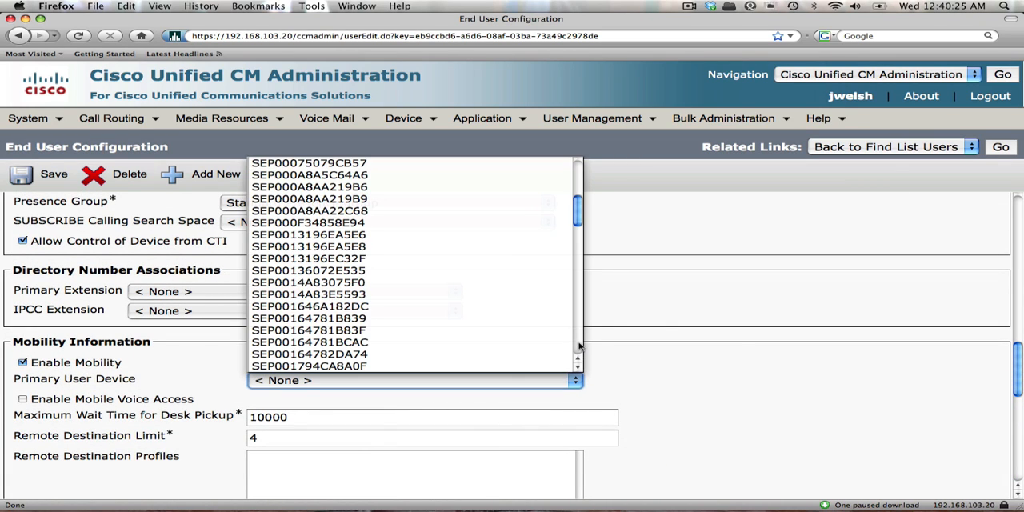
left_click(454, 284)
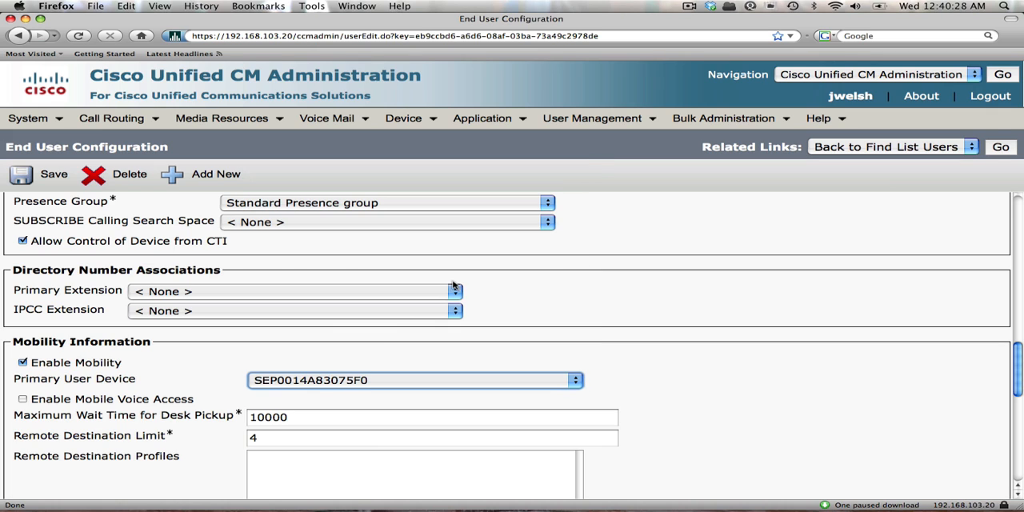
left_click(32, 178)
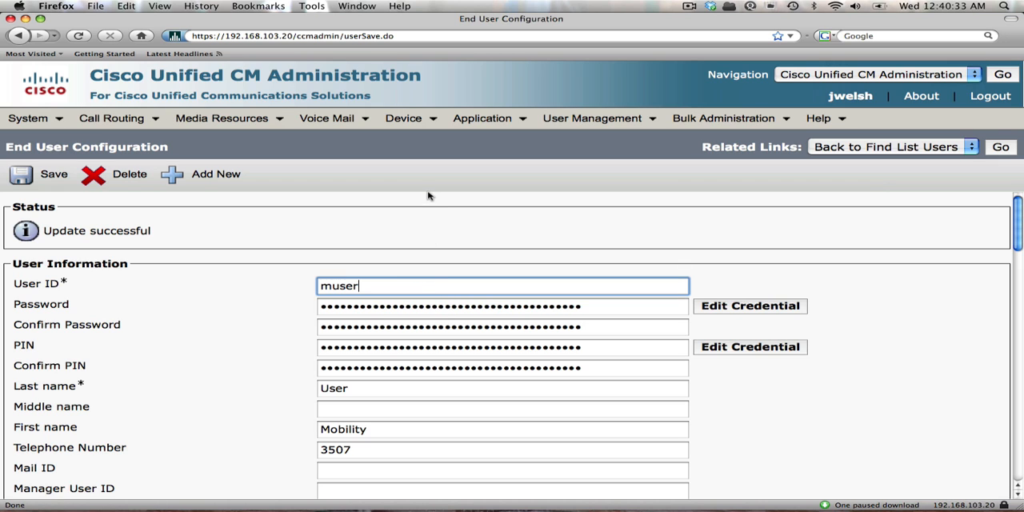
Add a new access list under the device settings and name it "Mobility User Deny List".
mouse_move(408, 120)
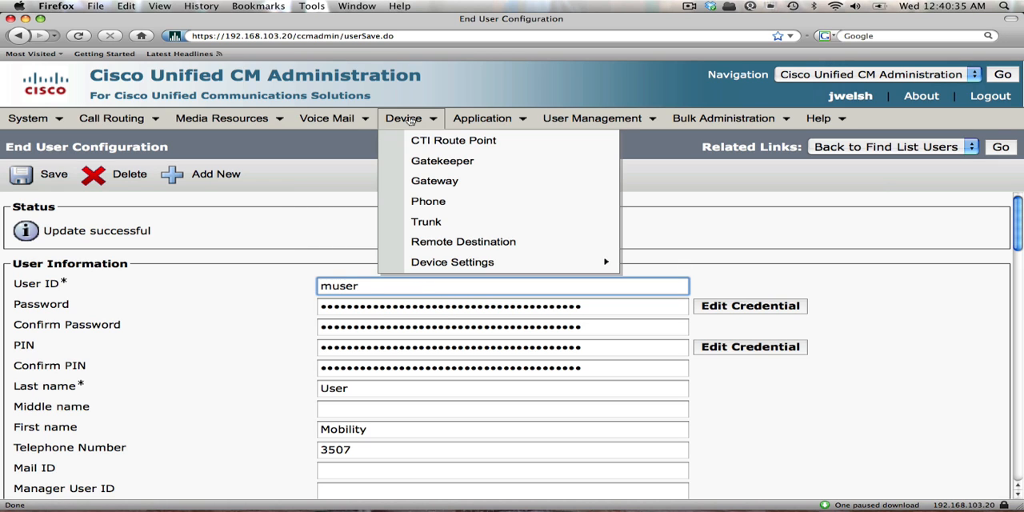
mouse_move(466, 267)
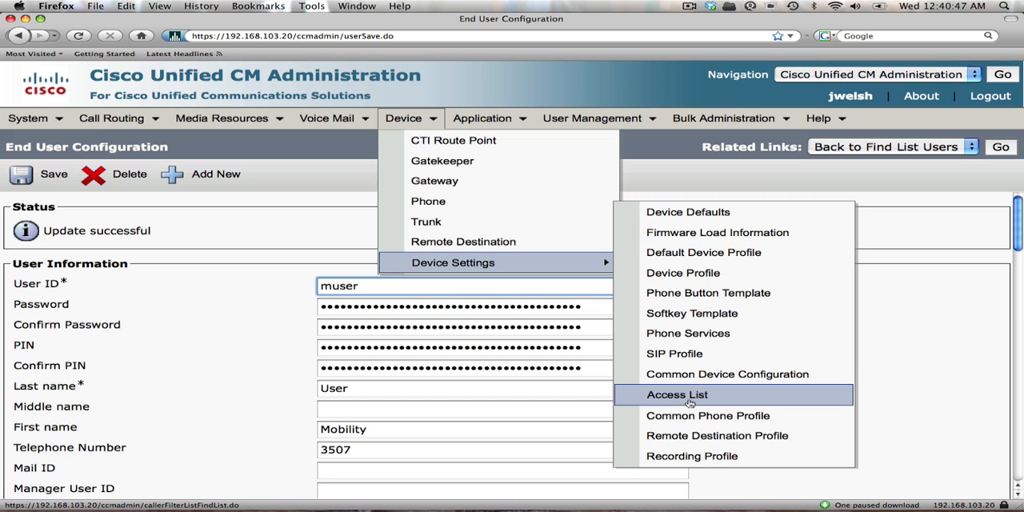
left_click(688, 396)
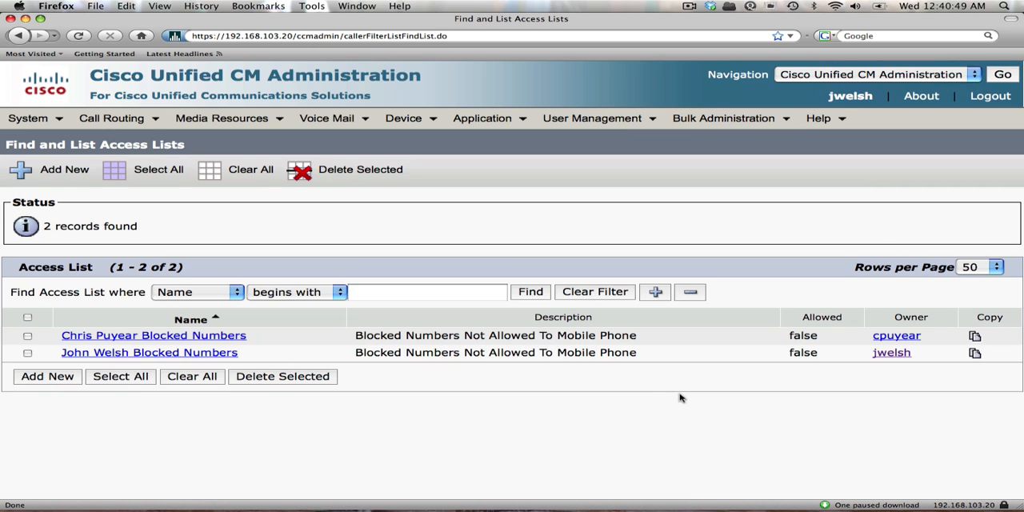
left_click(30, 377)
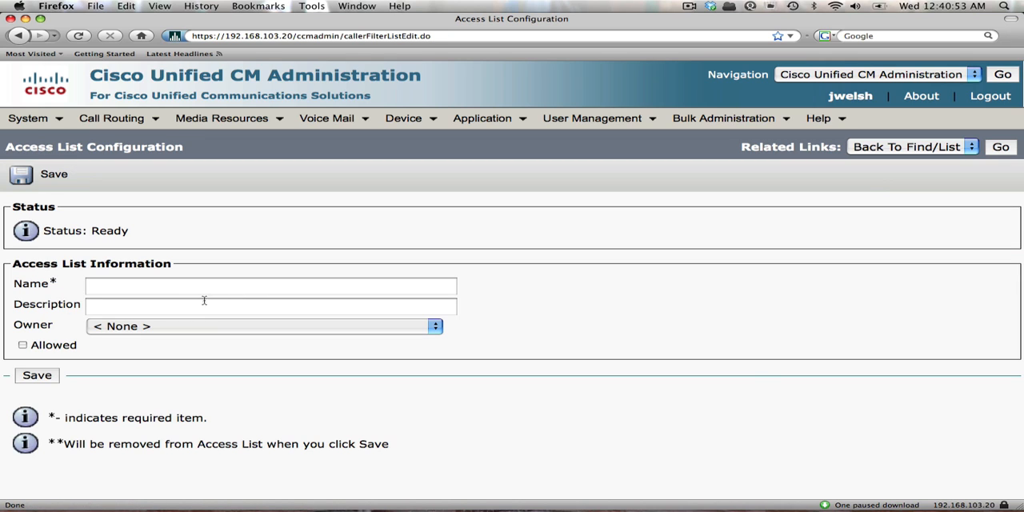
left_click(206, 292)
type("M")
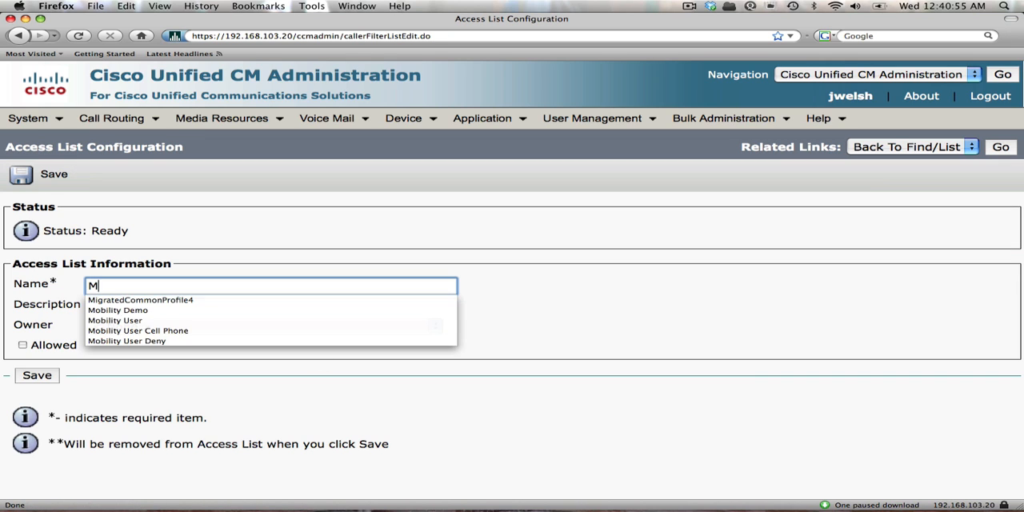
type("obility User")
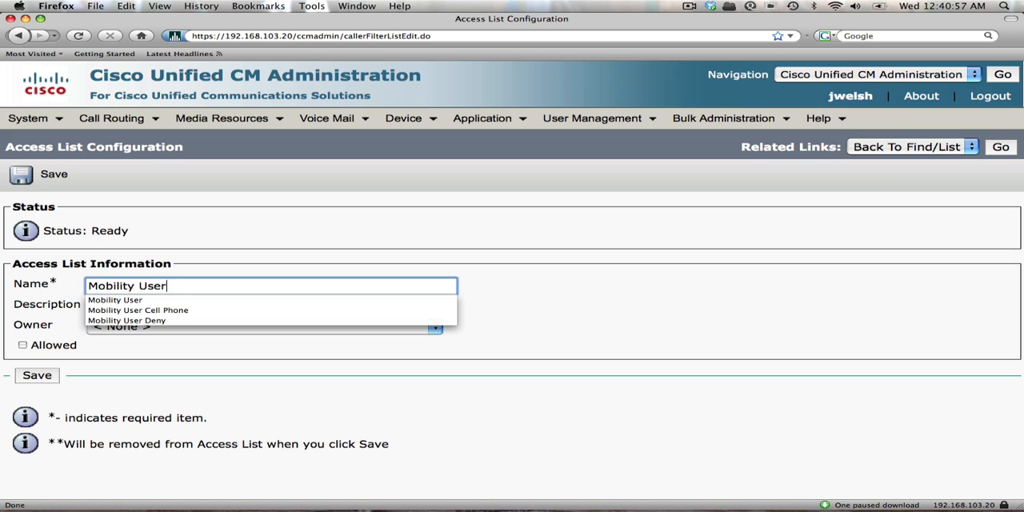
type(" Deny L")
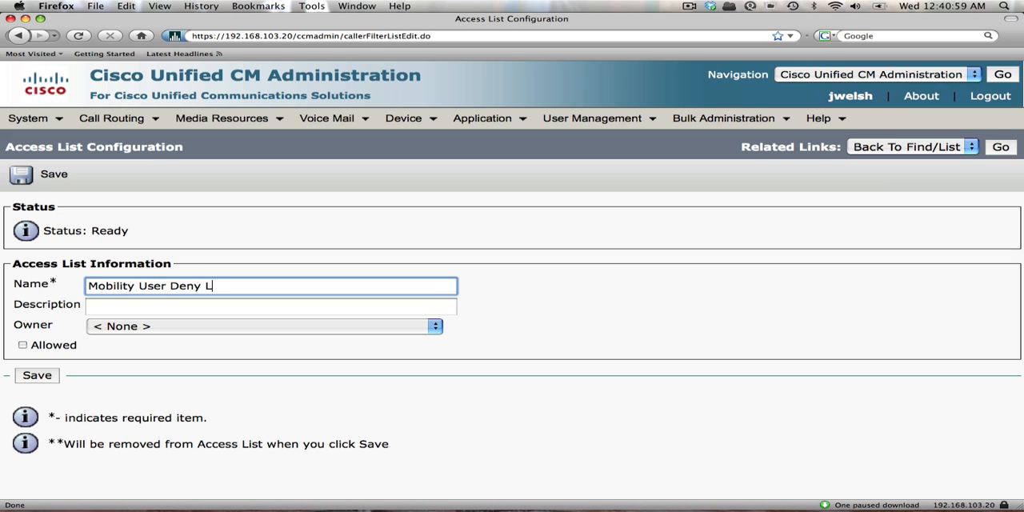
type("ist")
key("Tab")
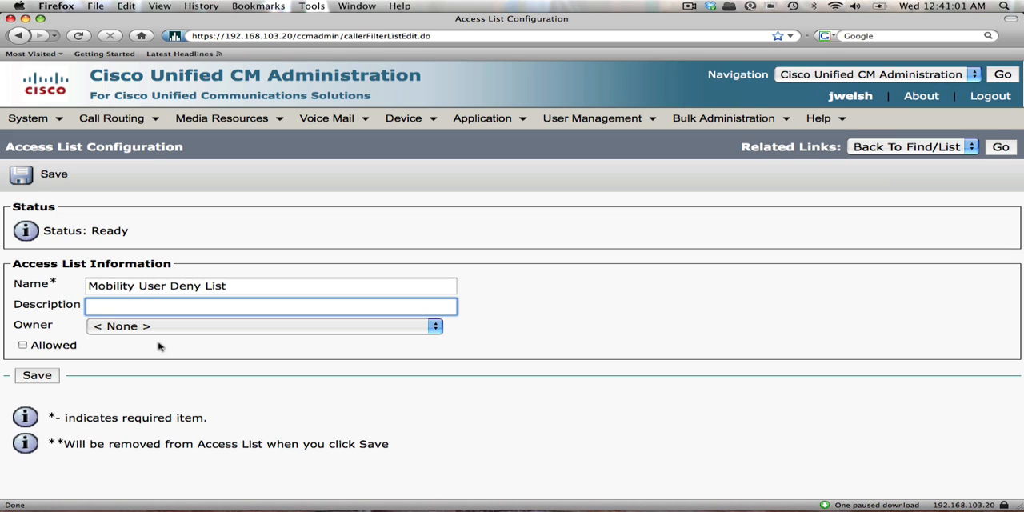
Set the owner of the new access list to muser and save the list.
left_click(122, 326)
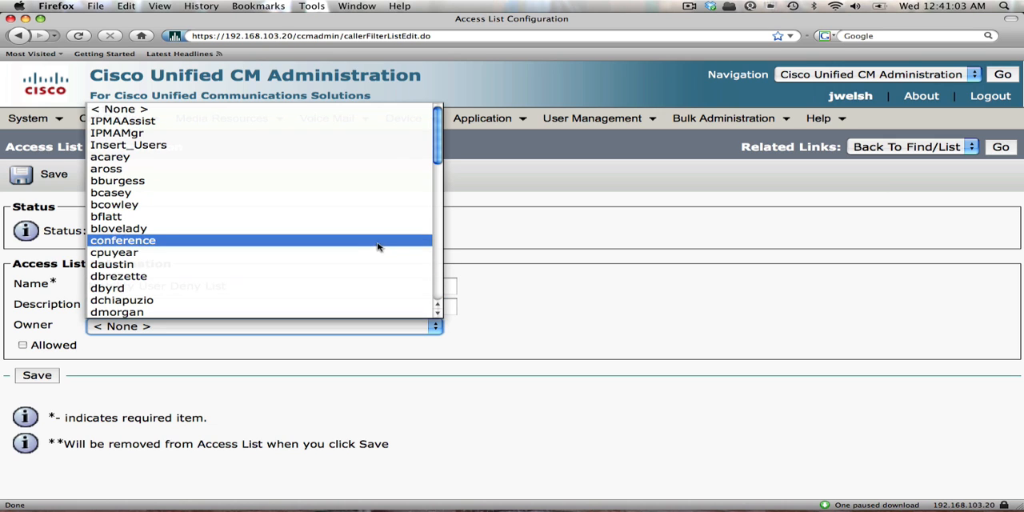
left_click(436, 287)
left_click(436, 286)
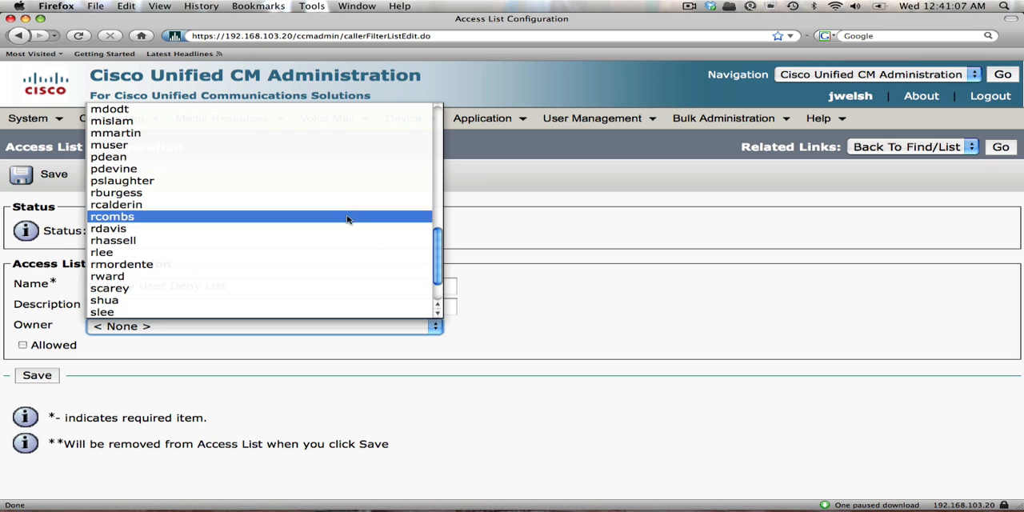
left_click(204, 147)
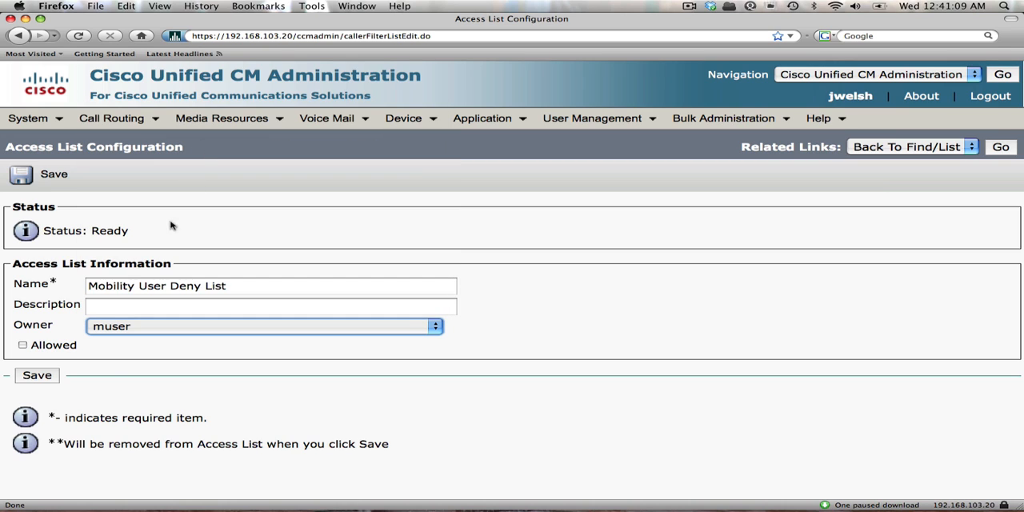
left_click(40, 379)
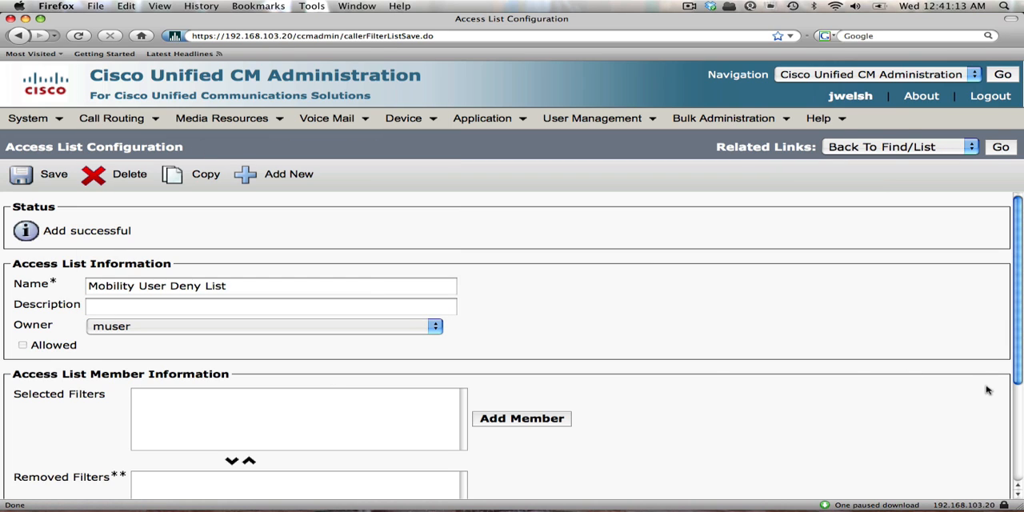
Add a Directory Number member to the deny list with the blocked caller's phone number as DN mask, and save the list.
left_click(492, 421)
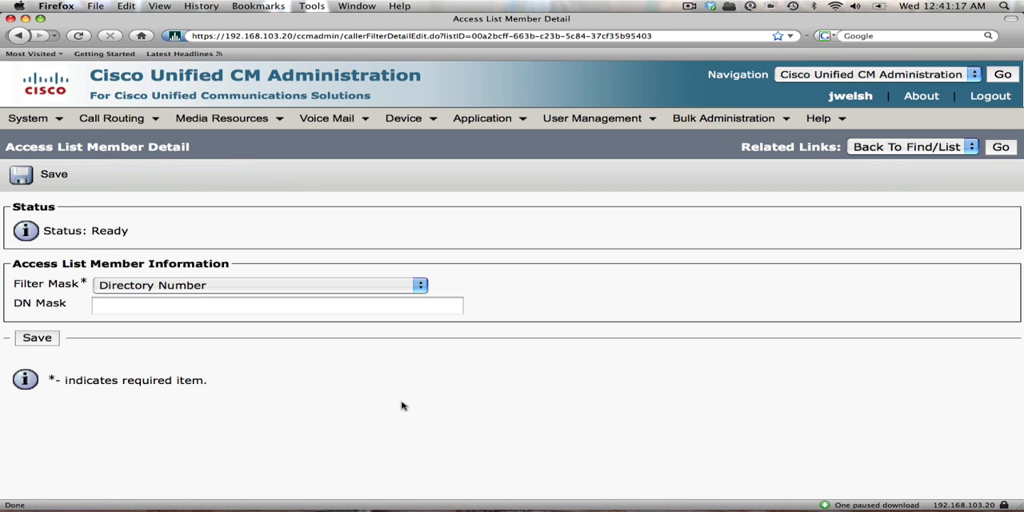
left_click(167, 305)
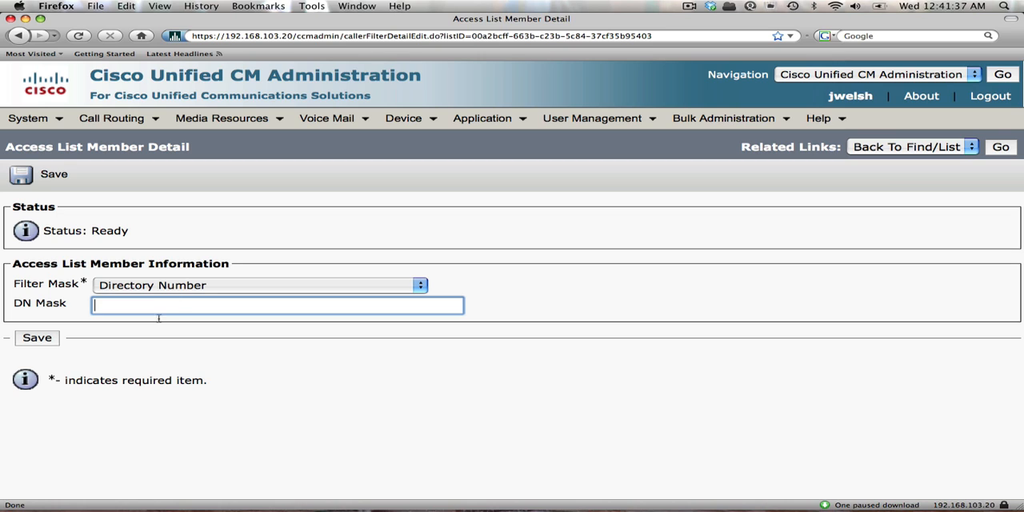
type("212")
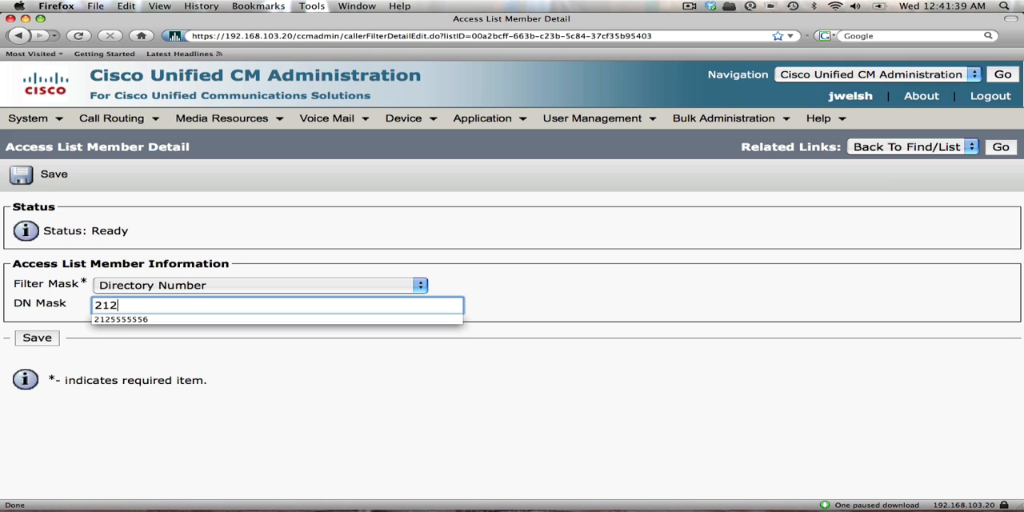
type("5555556")
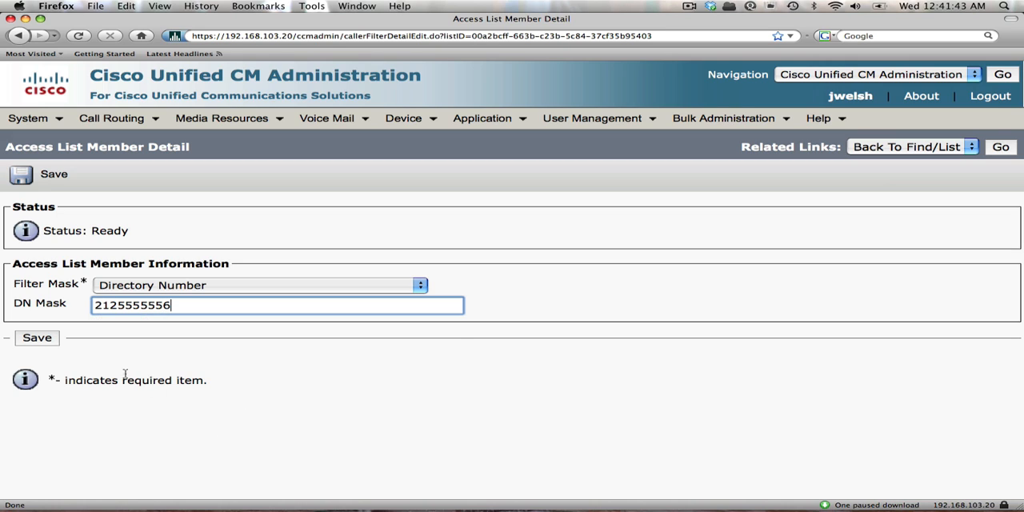
key("Escape")
left_click(37, 338)
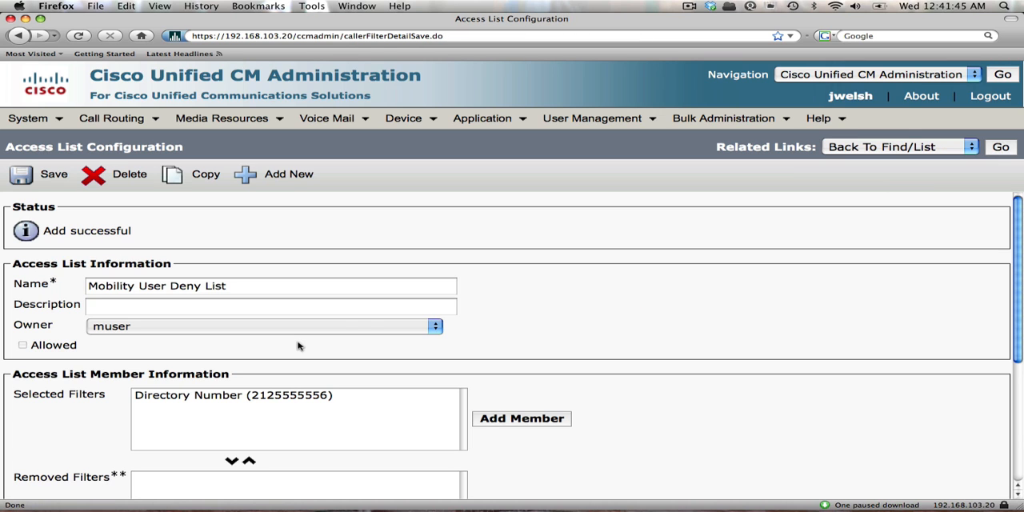
left_click(1020, 474)
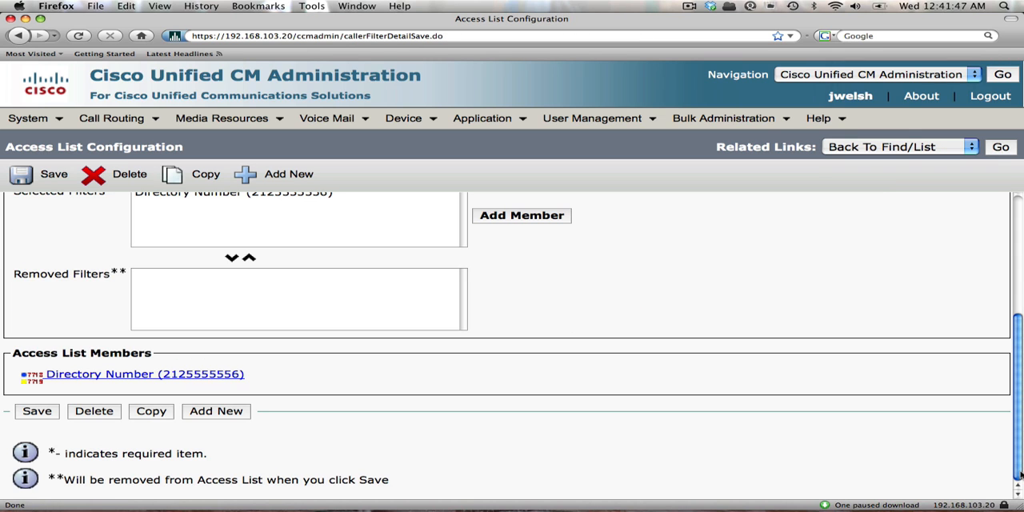
left_click(28, 411)
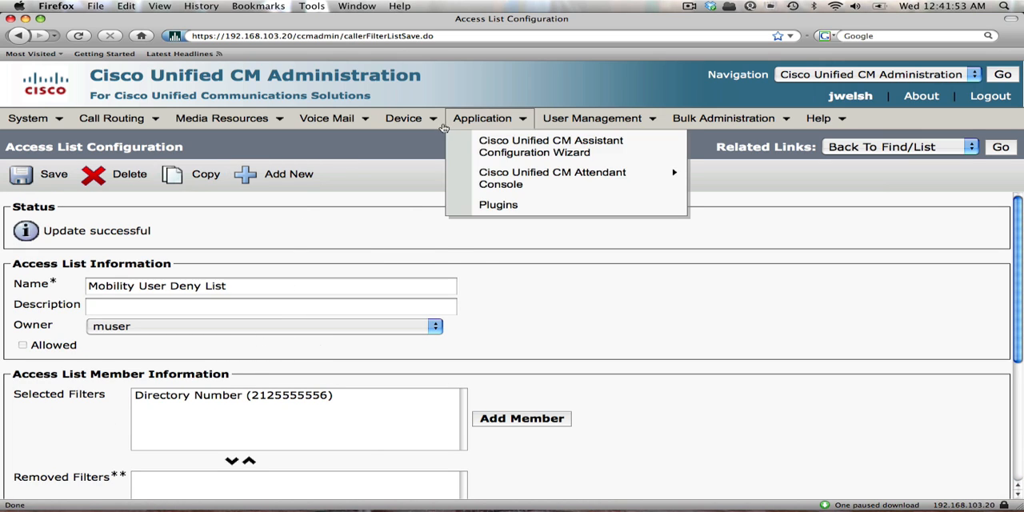
Add a new remote destination profile under the device settings and name it "Mobility User Demo".
mouse_move(404, 118)
mouse_move(500, 264)
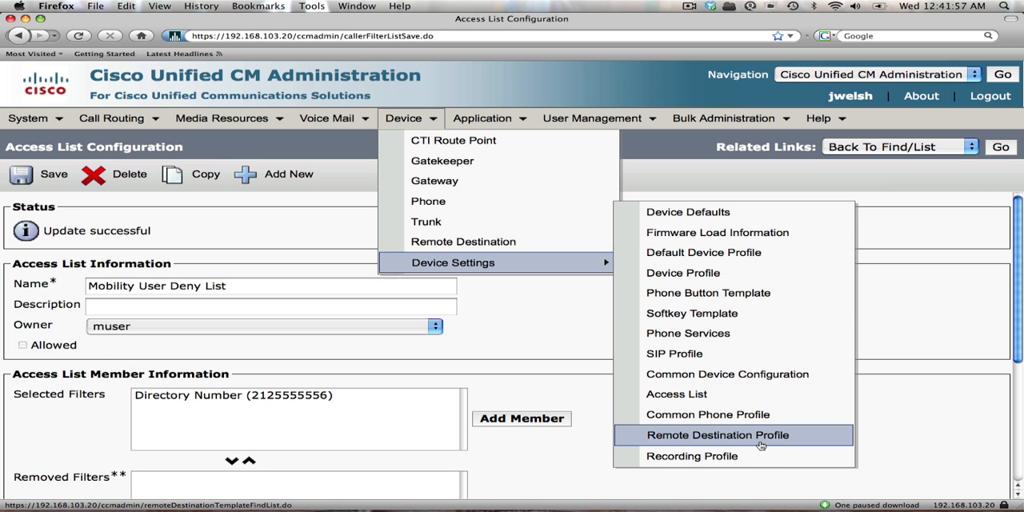
left_click(705, 435)
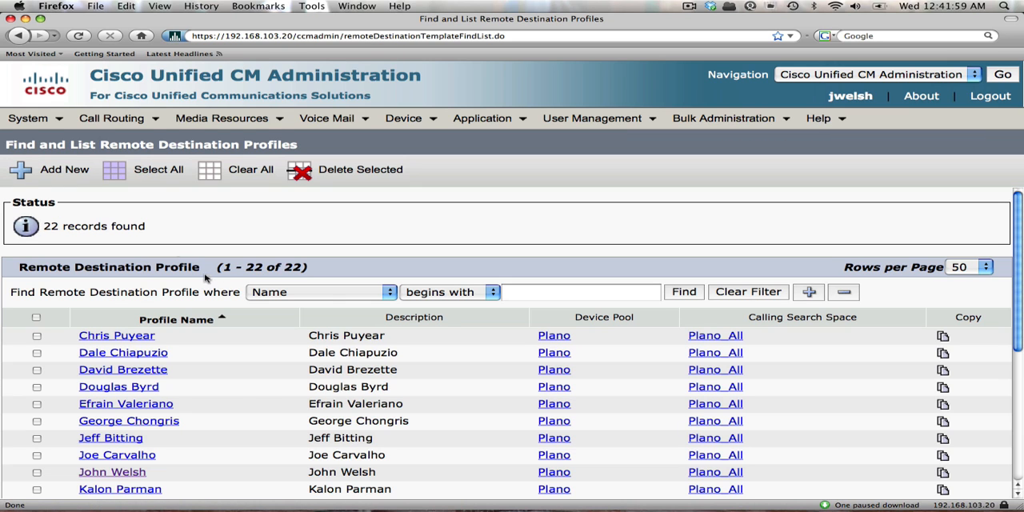
left_click(58, 169)
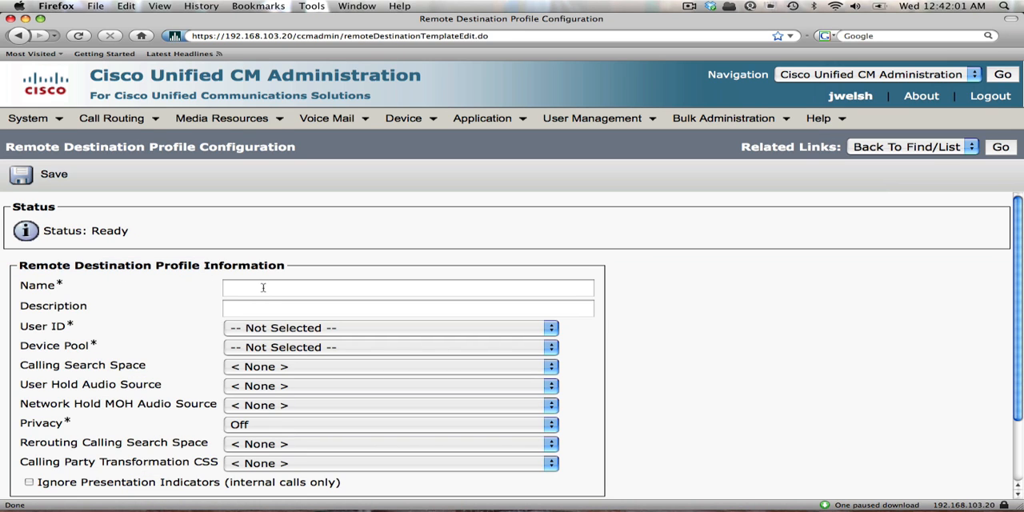
left_click(262, 287)
type("Mo")
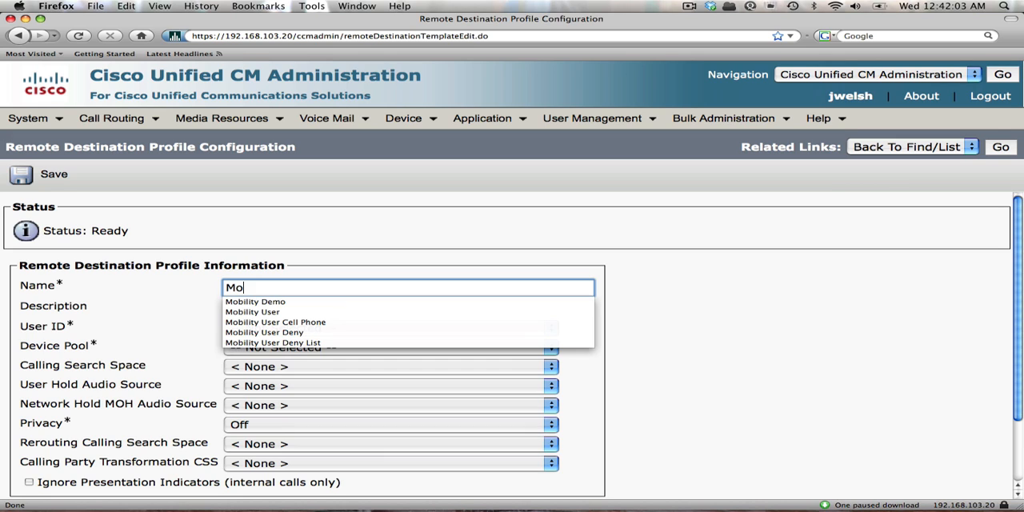
type("bility User Demo")
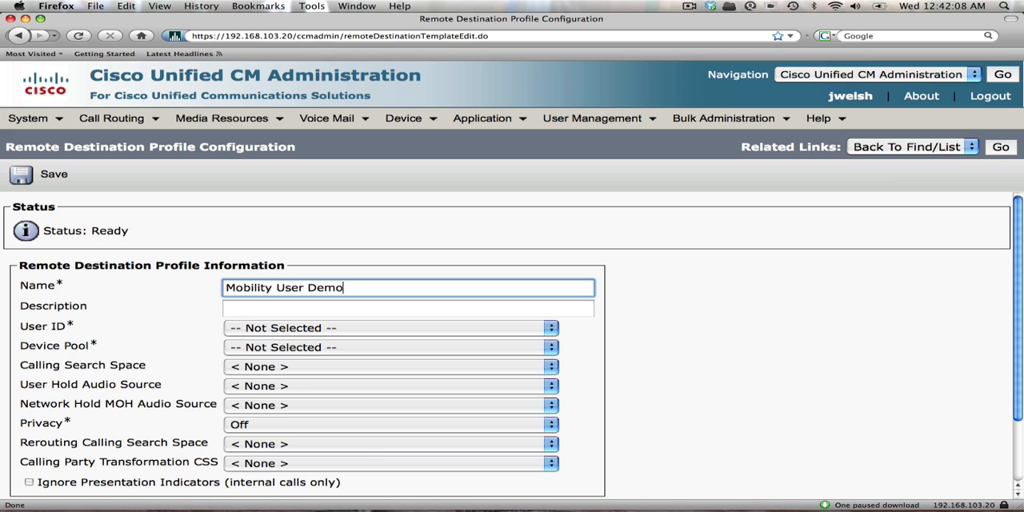
key("Tab")
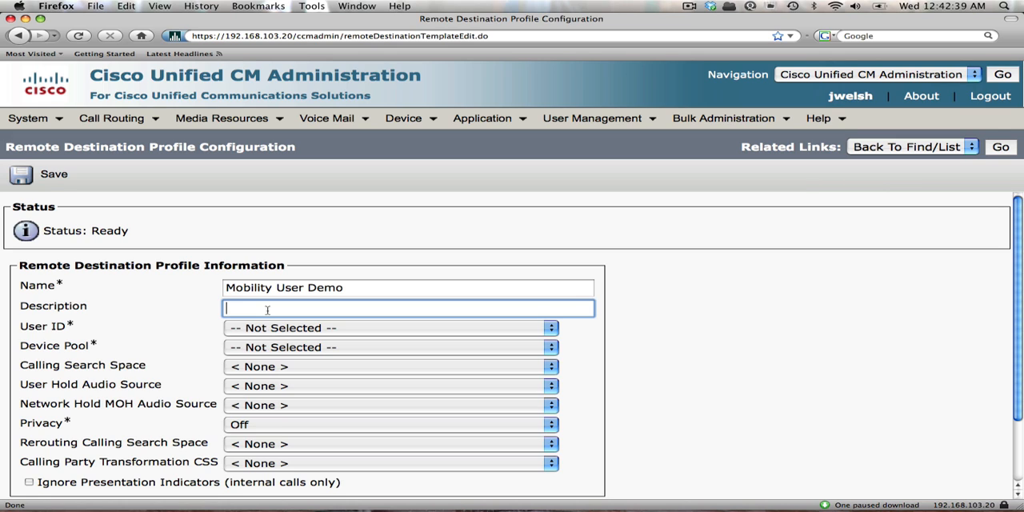
Set the remote destination profile's User ID to muser and its Device Pool to Plano.
left_click(549, 330)
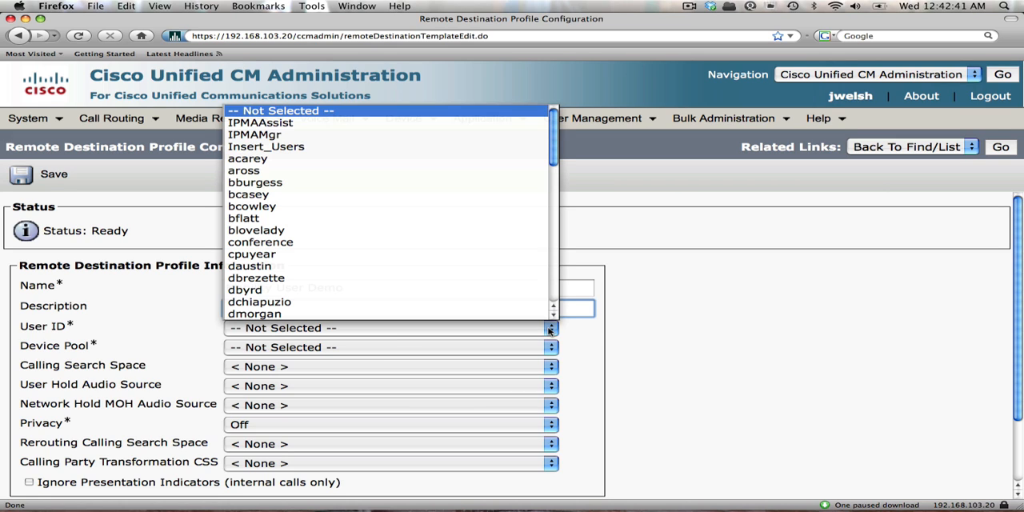
left_click(552, 273)
left_click(552, 273)
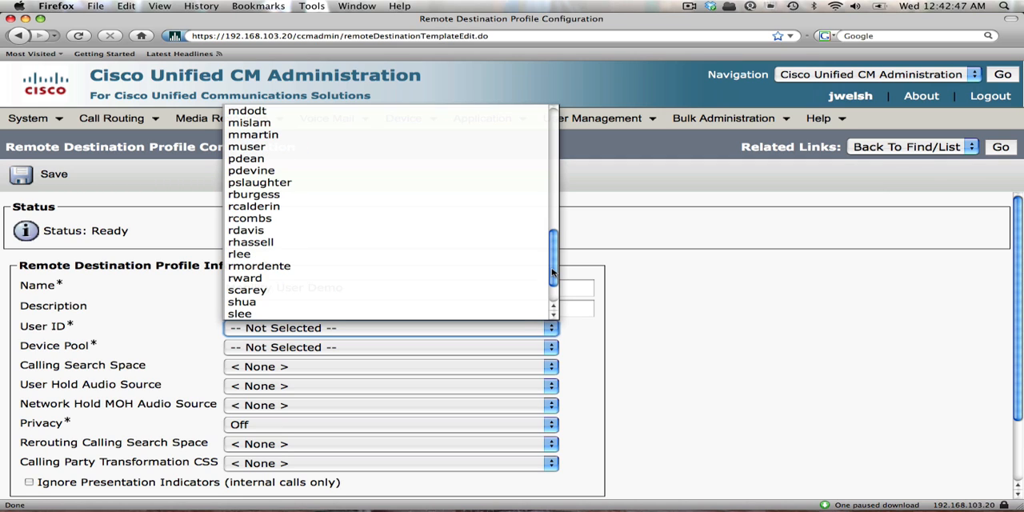
left_click(402, 147)
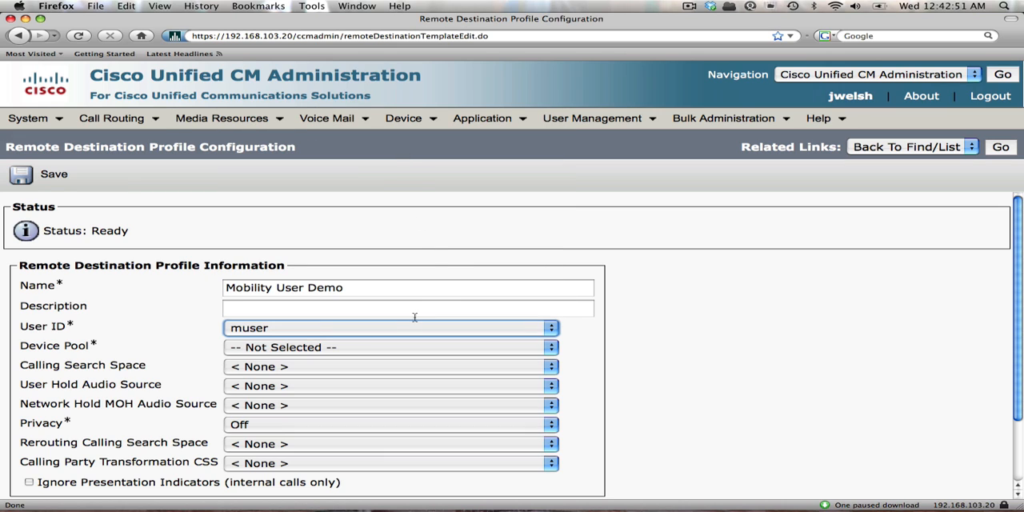
left_click(277, 351)
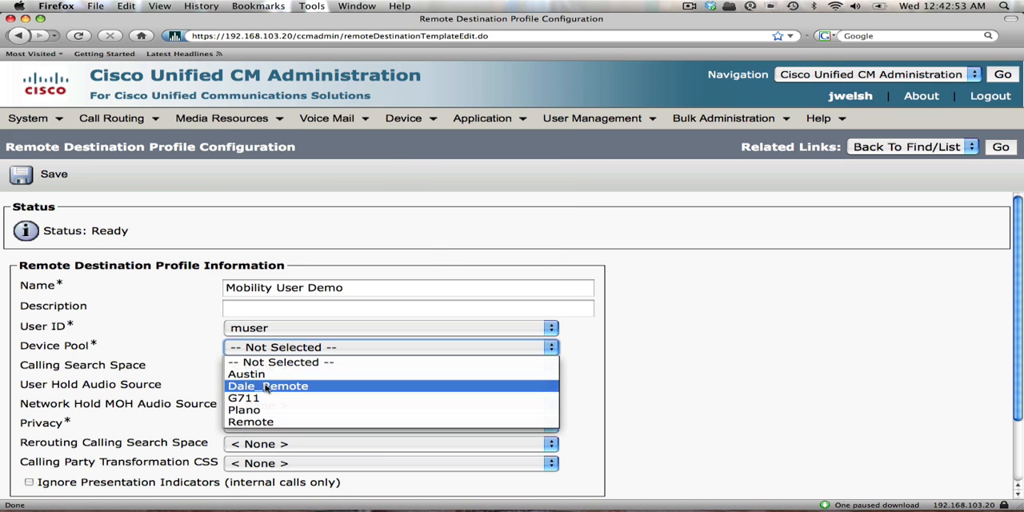
left_click(270, 409)
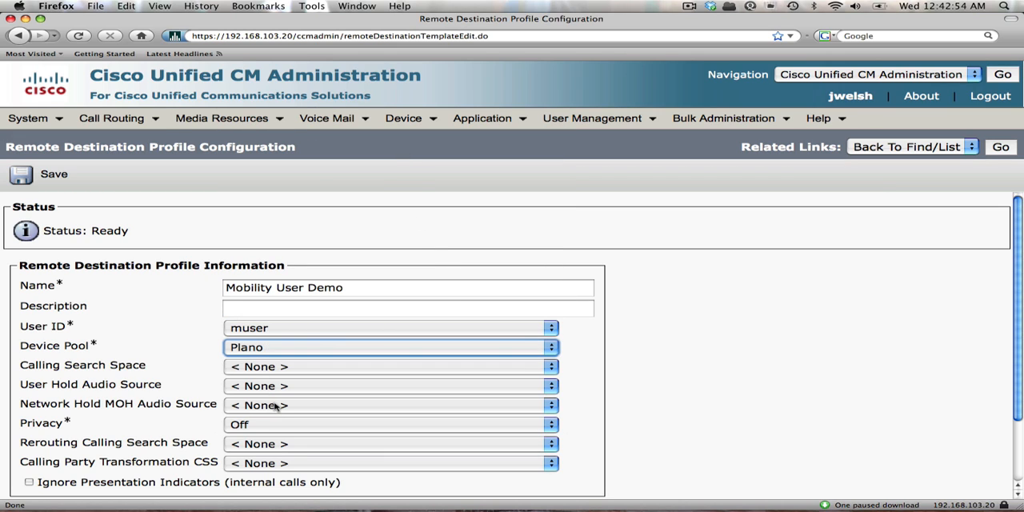
Set the Calling Search Space and Rerouting Calling Search Space to Plano_All and save the remote destination profile.
left_click(269, 370)
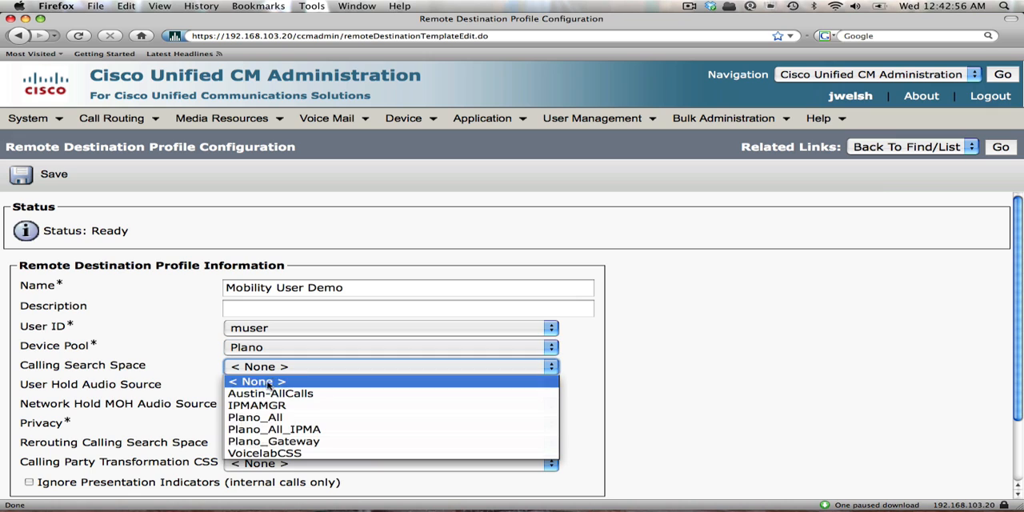
left_click(266, 424)
left_click(240, 447)
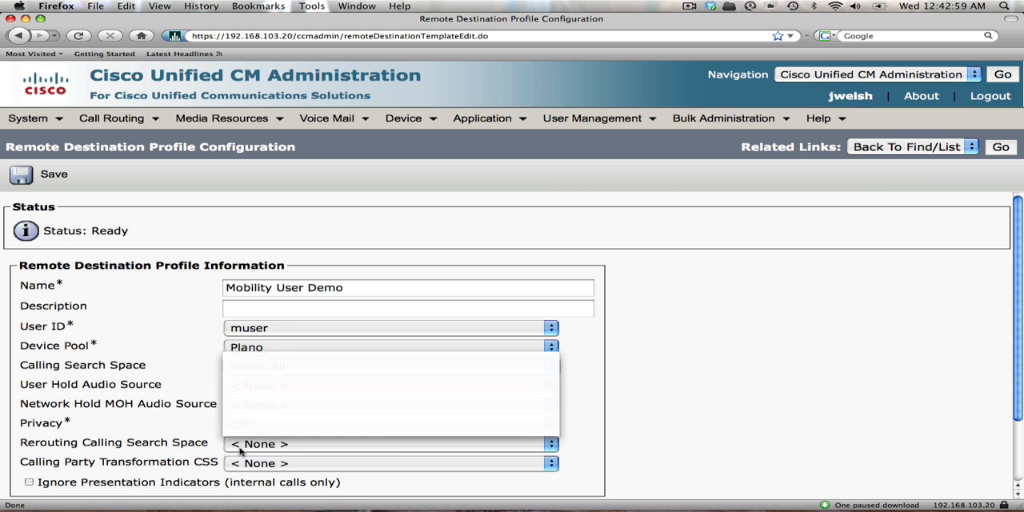
left_click(258, 394)
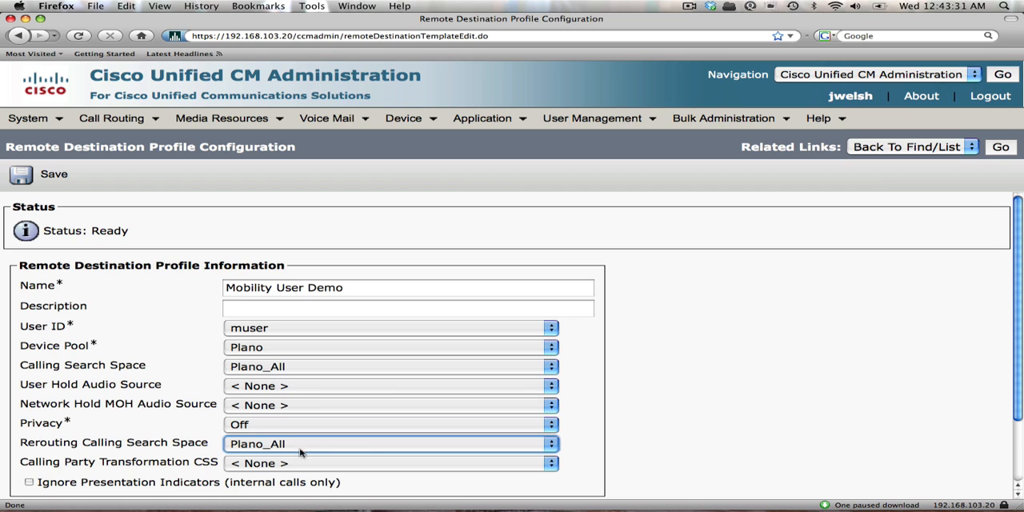
left_click(1017, 456)
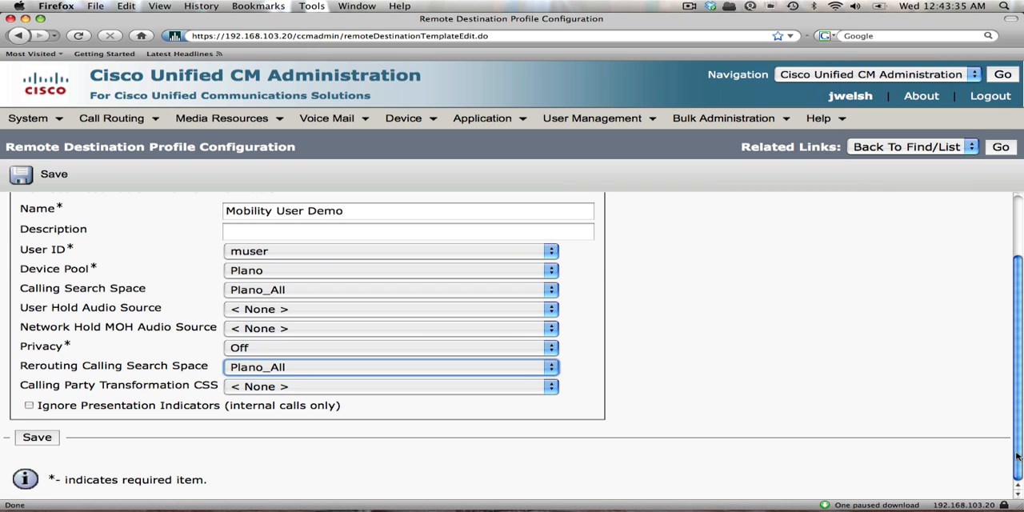
left_click(37, 437)
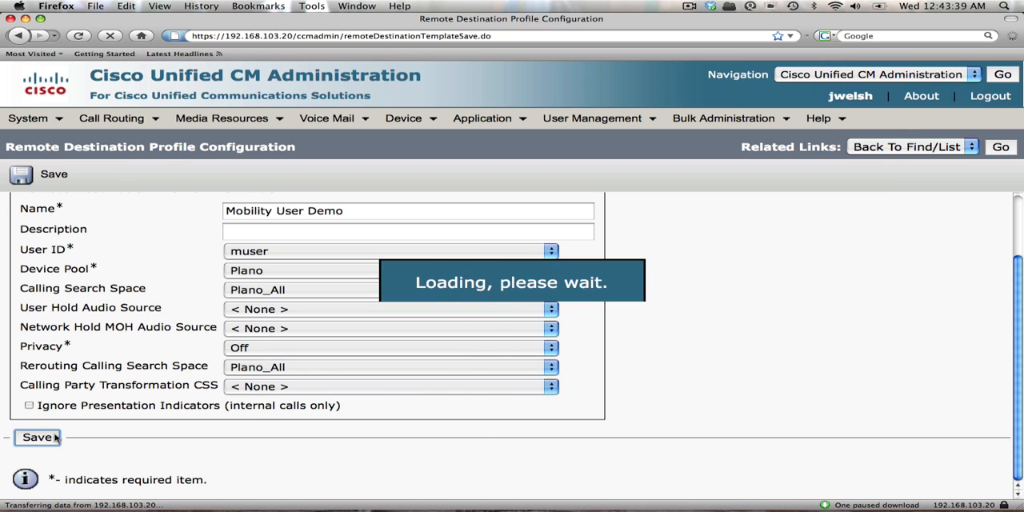
Add Line 1 to the profile with directory number 3588 in the Plano_Internal route partition, and save the line.
scroll(324, 328, "down", 3)
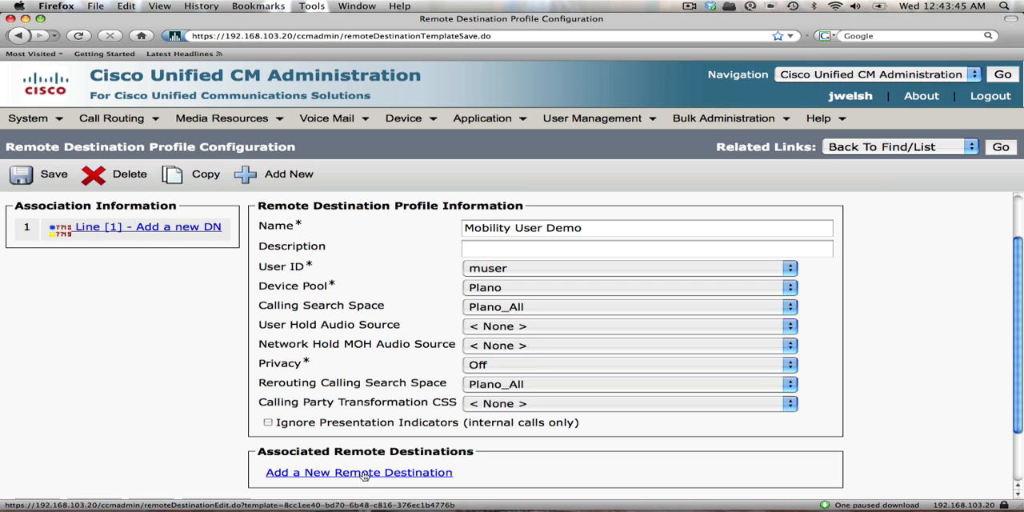
left_click(177, 231)
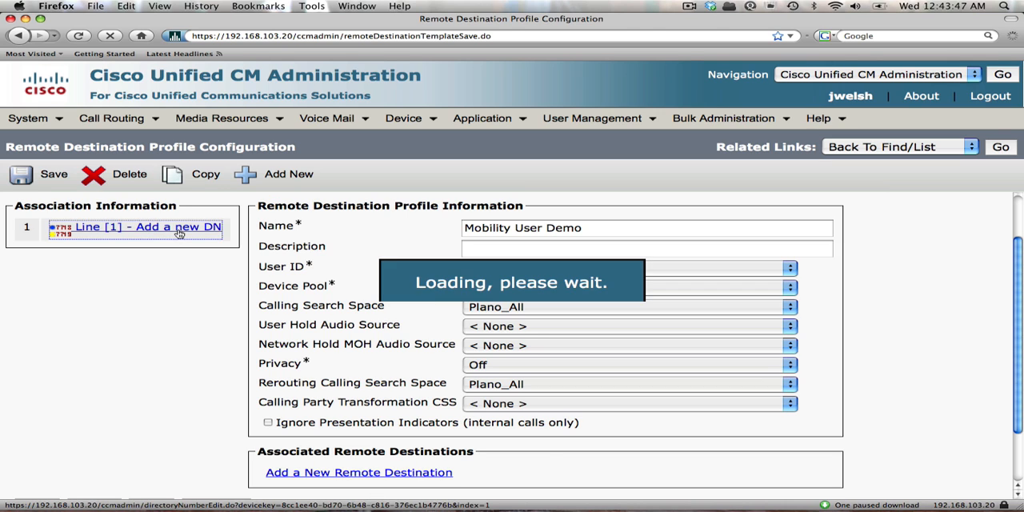
left_click(198, 285)
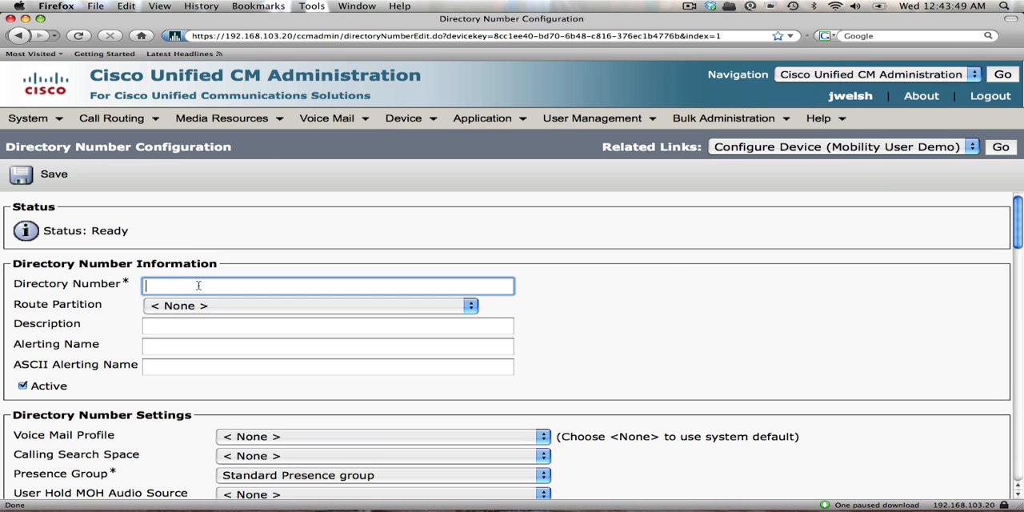
type("3588")
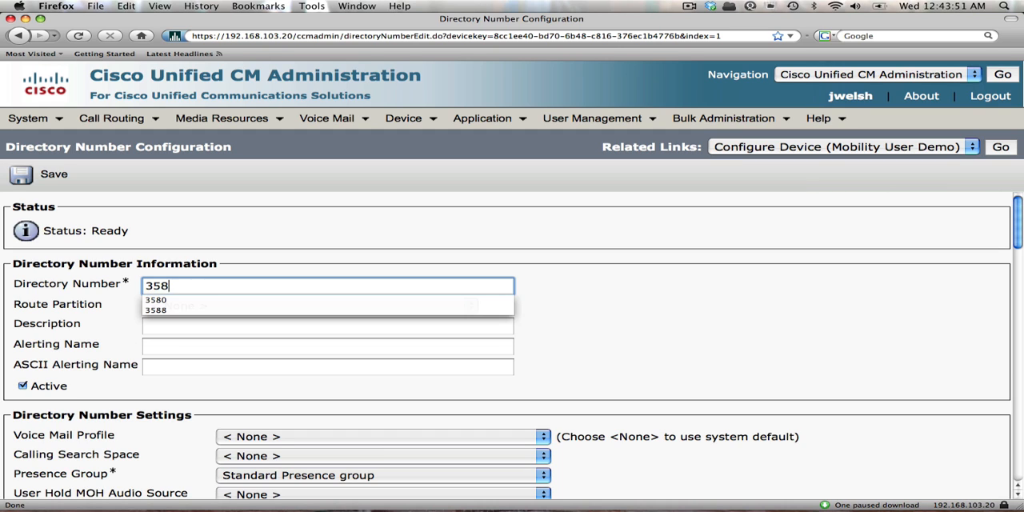
left_click(335, 301)
left_click(211, 306)
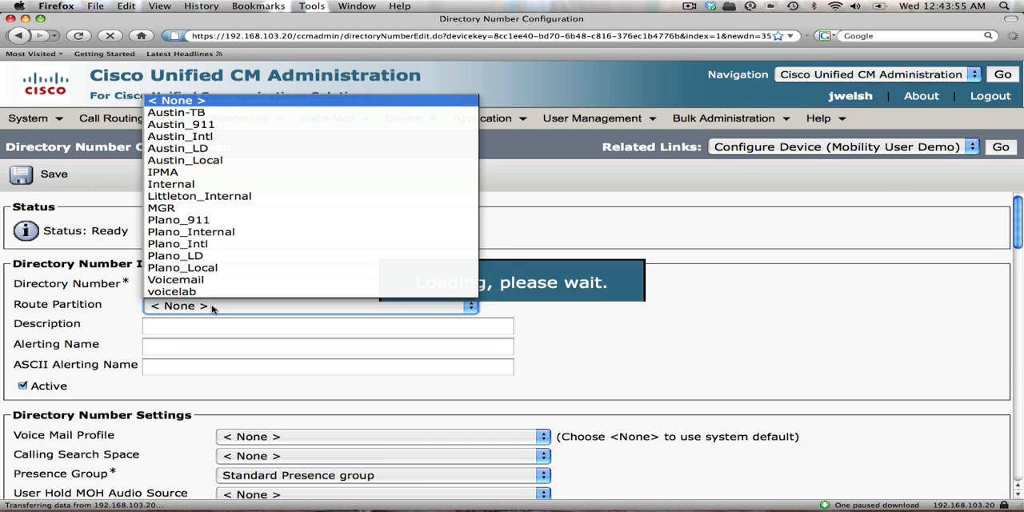
left_click(212, 306)
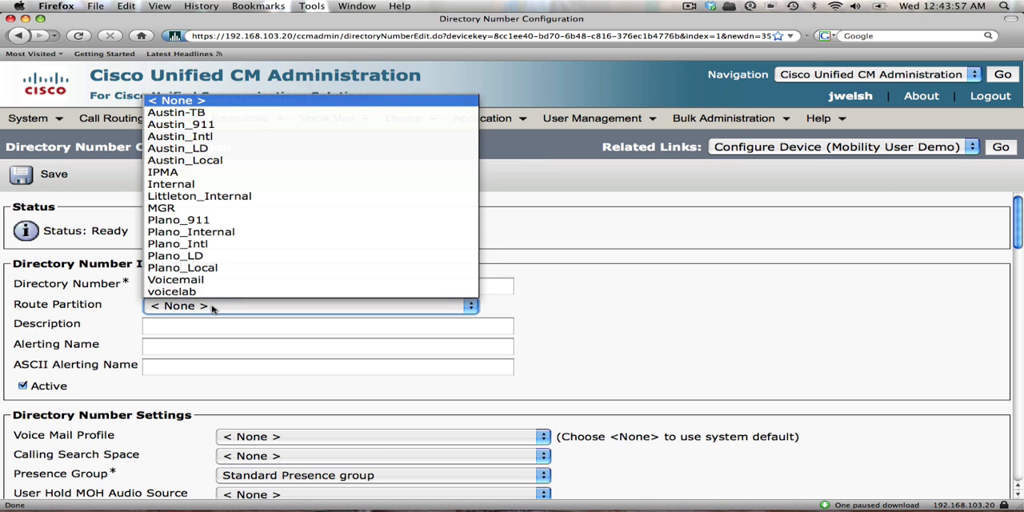
left_click(211, 233)
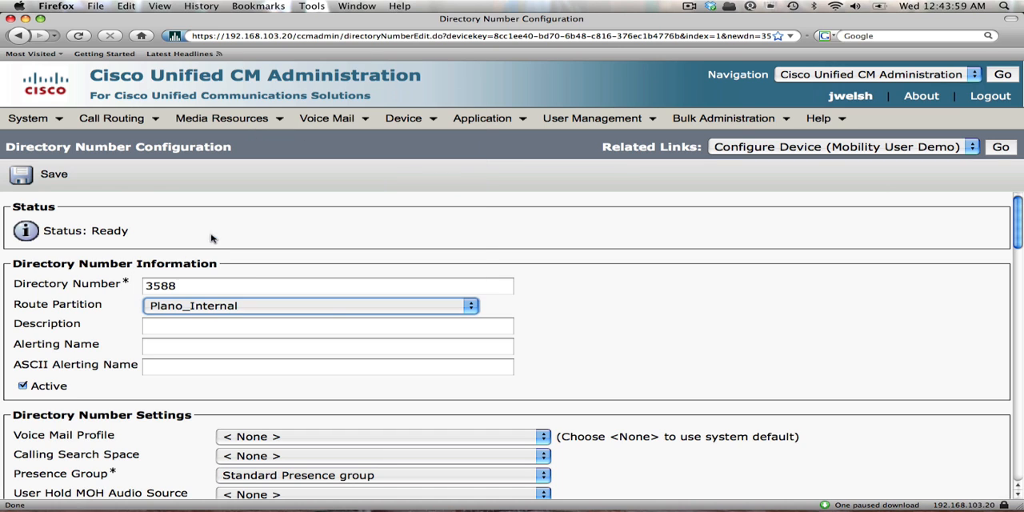
left_click(377, 328)
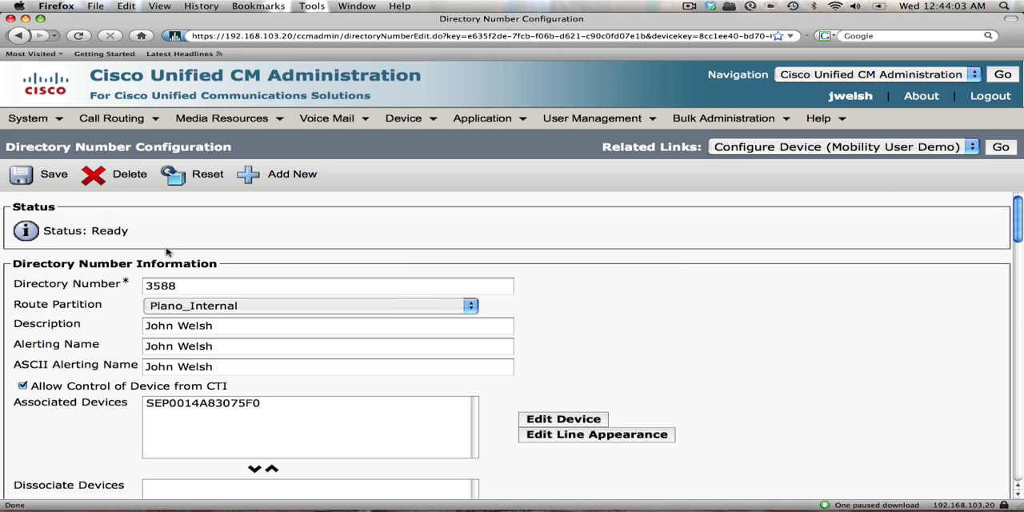
left_click(40, 174)
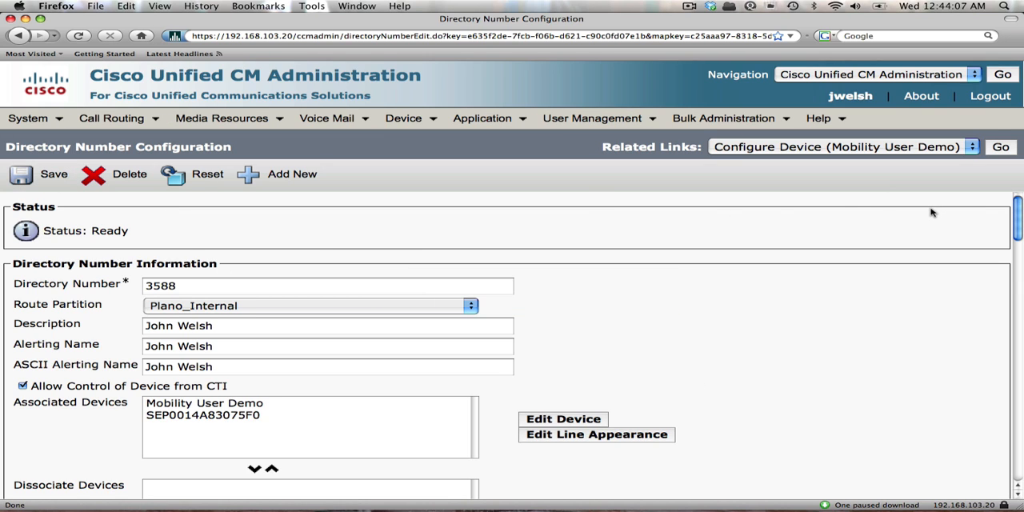
Return to the Mobility User Demo profile, add a new remote destination and name it "Mobility User Cell Phone".
left_click(1001, 149)
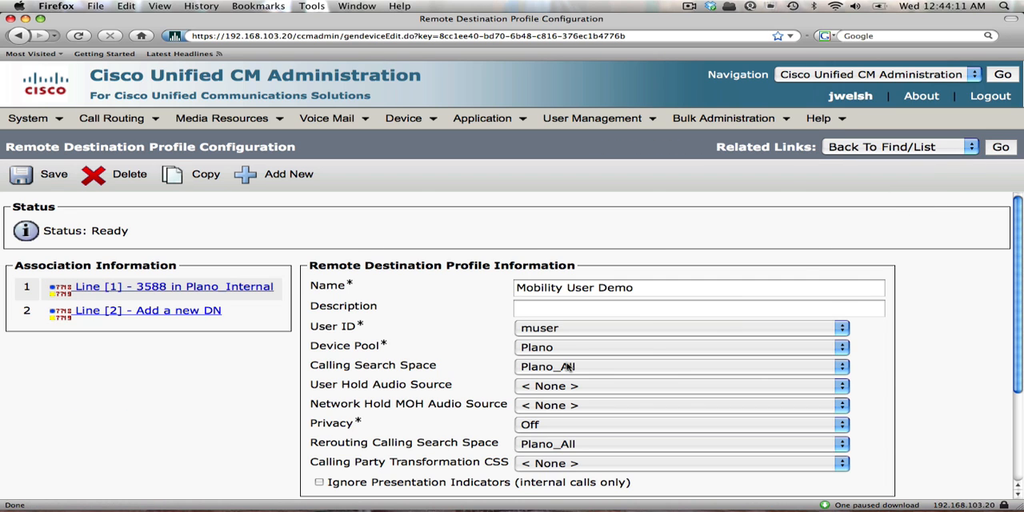
left_click(1017, 473)
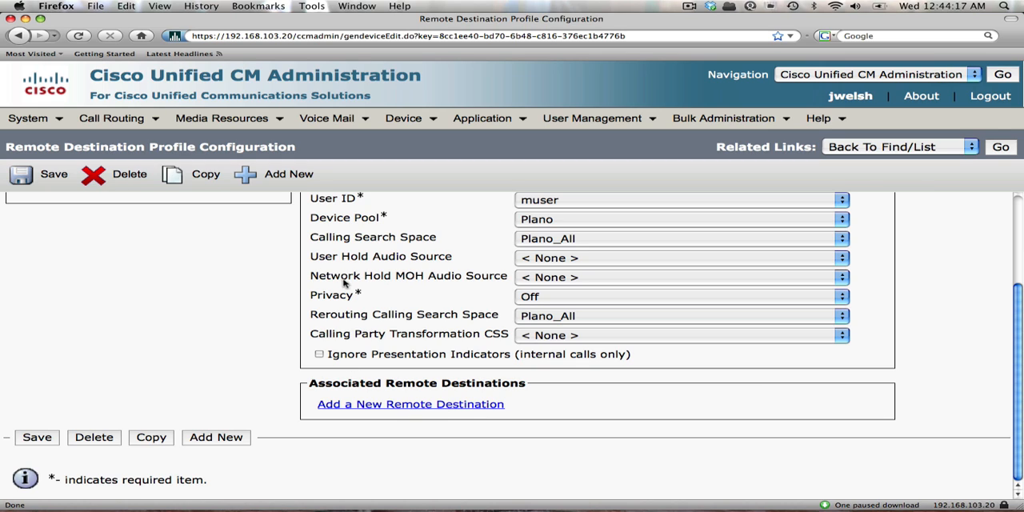
left_click(424, 410)
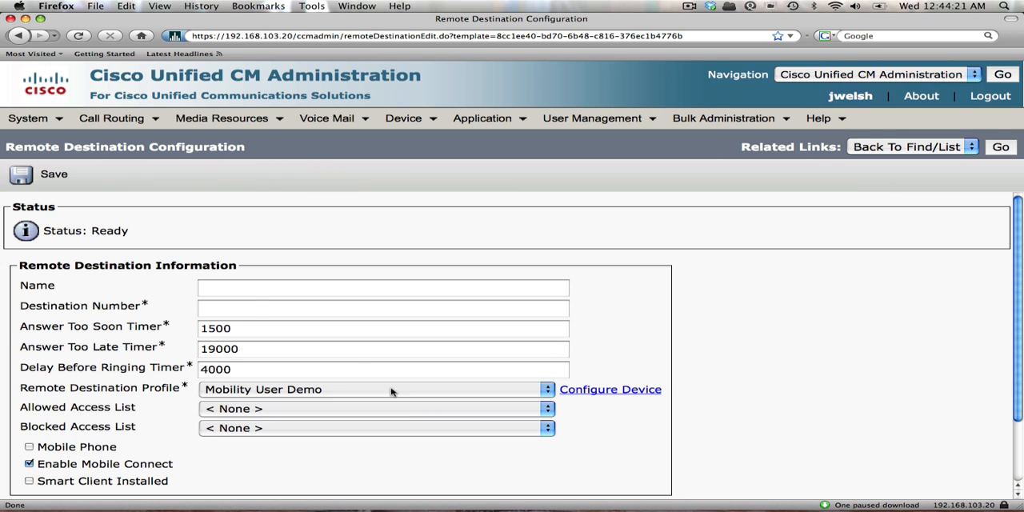
left_click(255, 295)
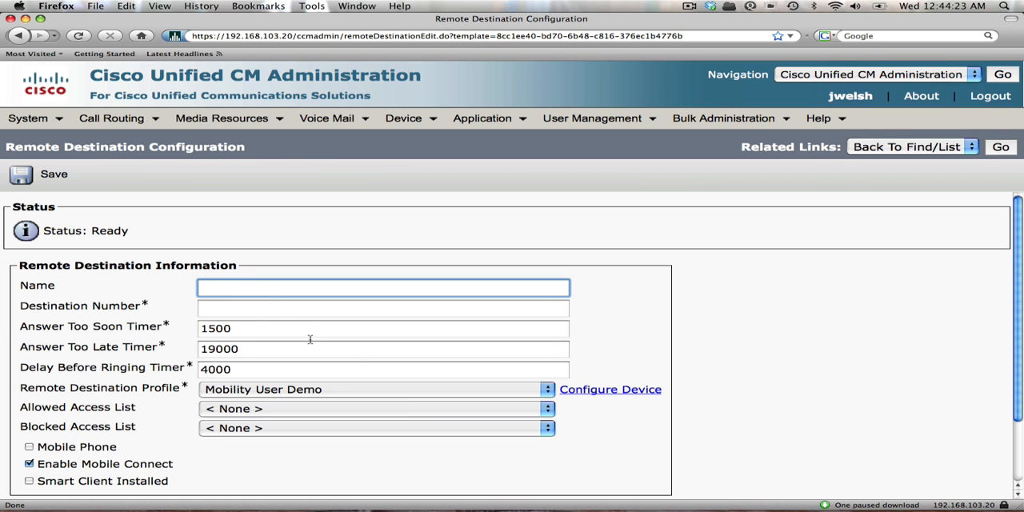
type("Mobi")
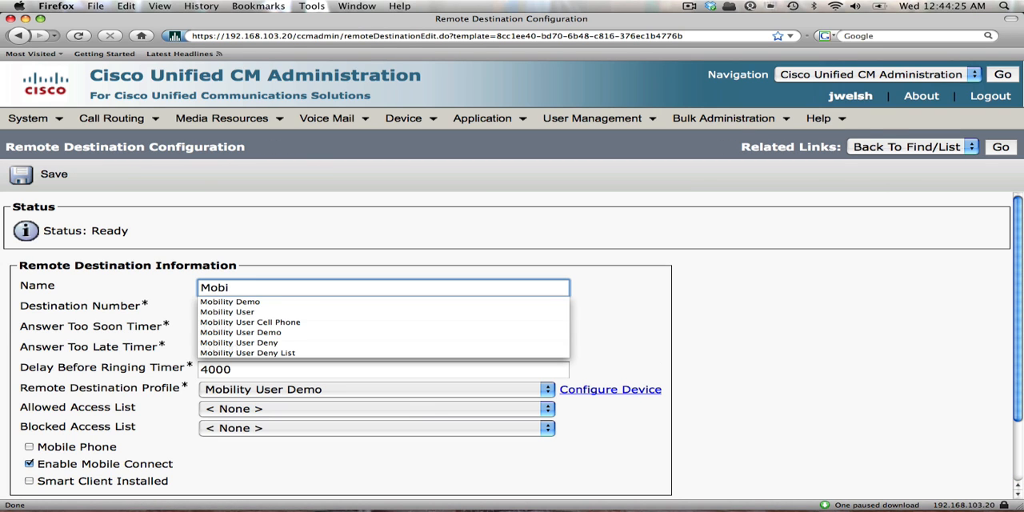
type("lity User Cel")
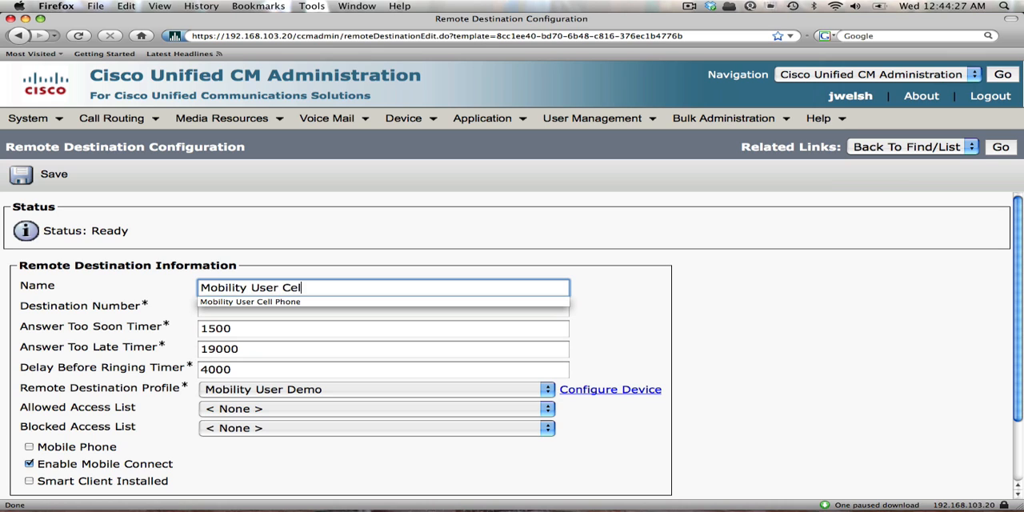
type("l Phone")
key("Tab")
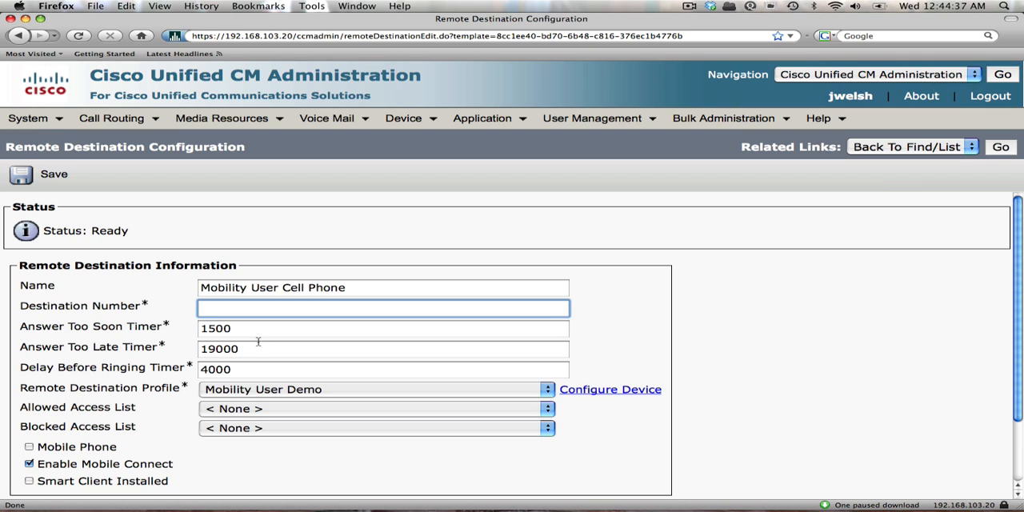
Enter the cell phone number, including the outside-line prefix, as the remote destination's Destination Number.
type("9212")
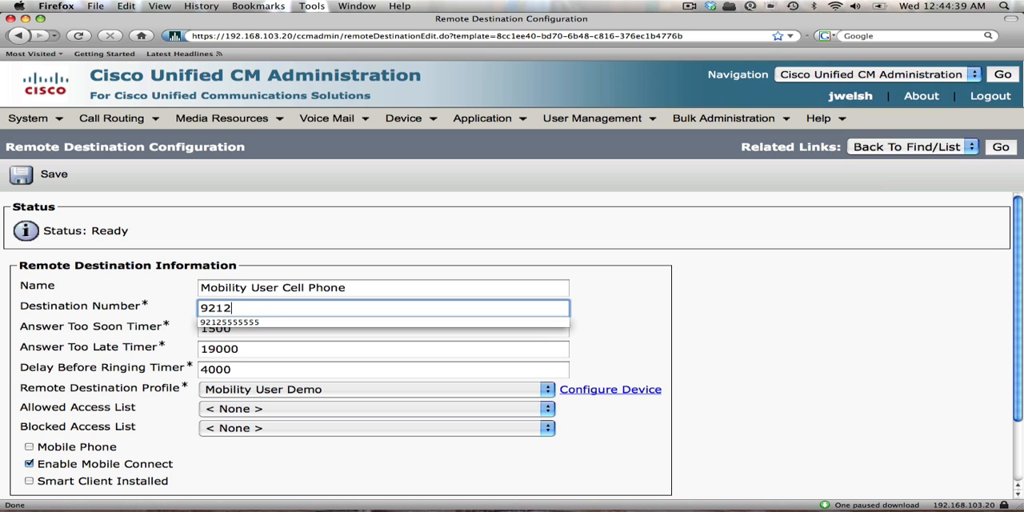
type("5555555")
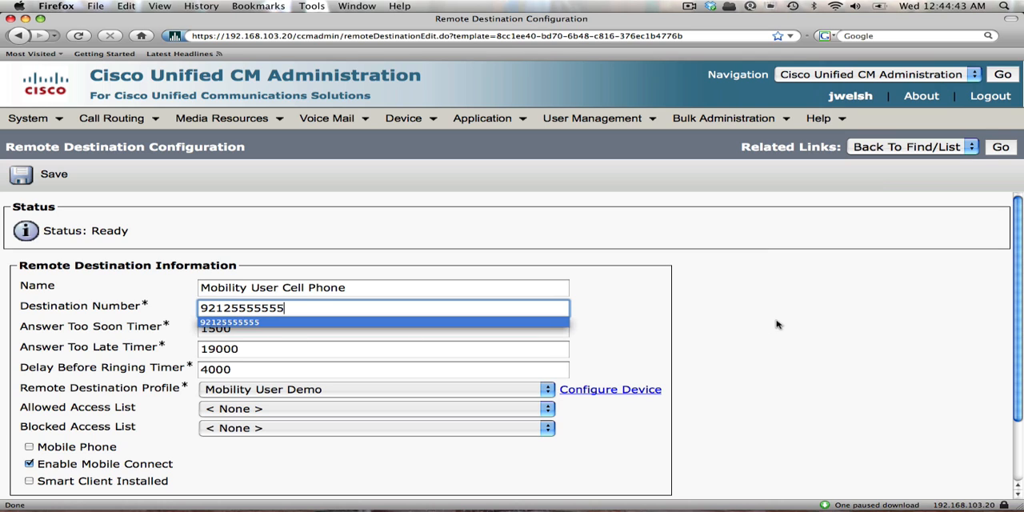
left_click(752, 318)
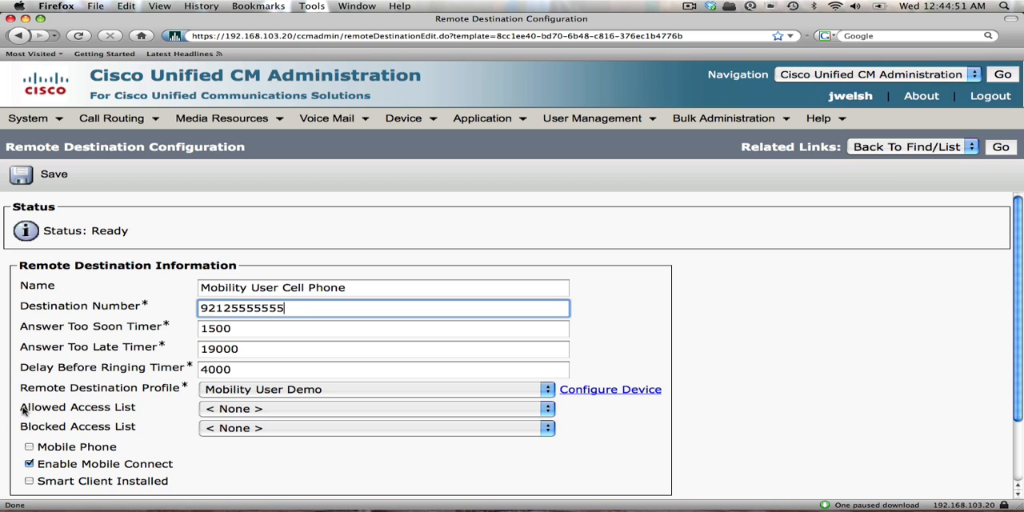
Set the remote destination's Blocked Access List to Mobility User Deny List.
left_click_drag(22, 410, 147, 433)
left_click(147, 432)
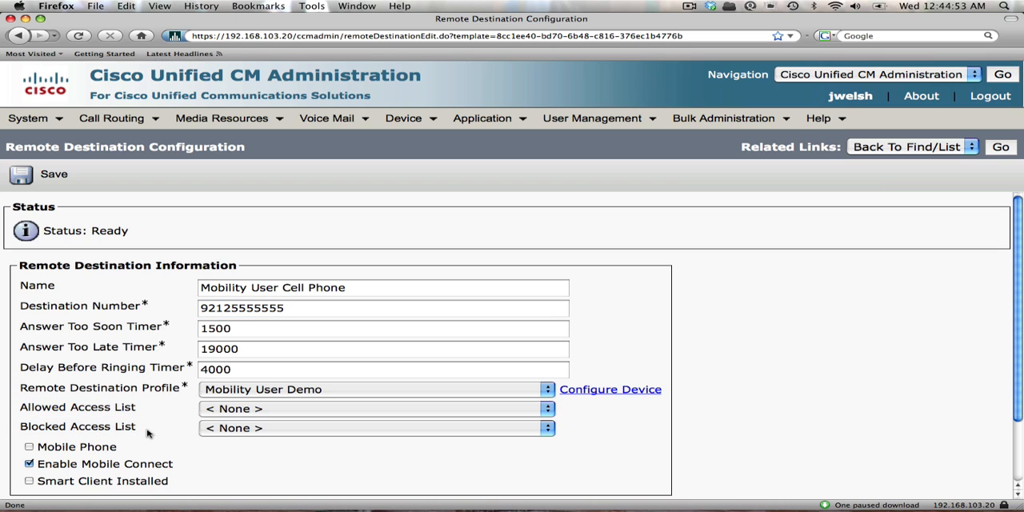
left_click(550, 432)
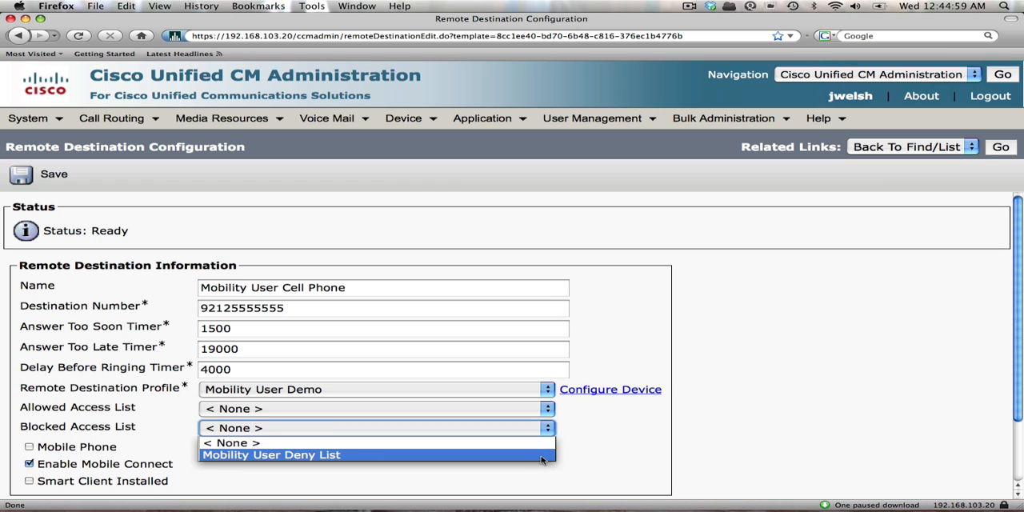
left_click(541, 455)
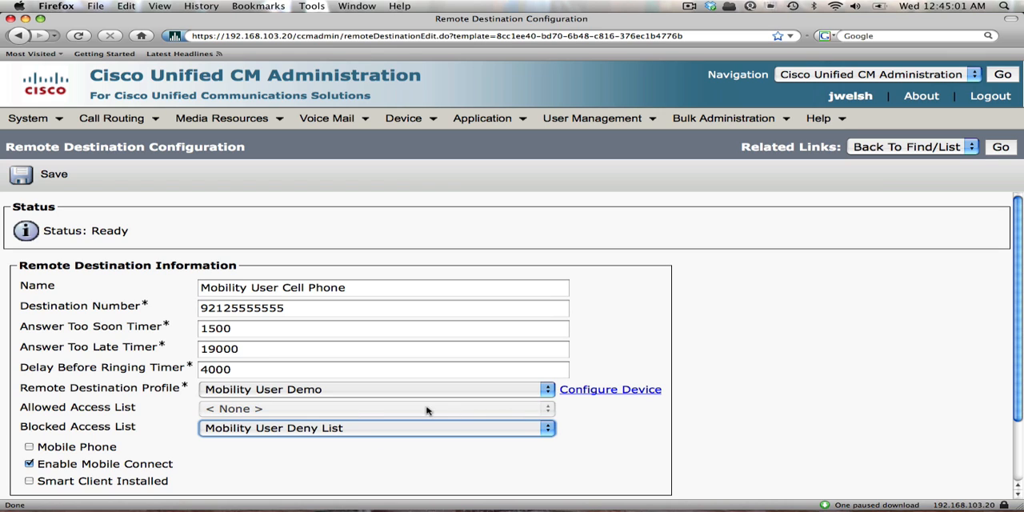
left_click(647, 448)
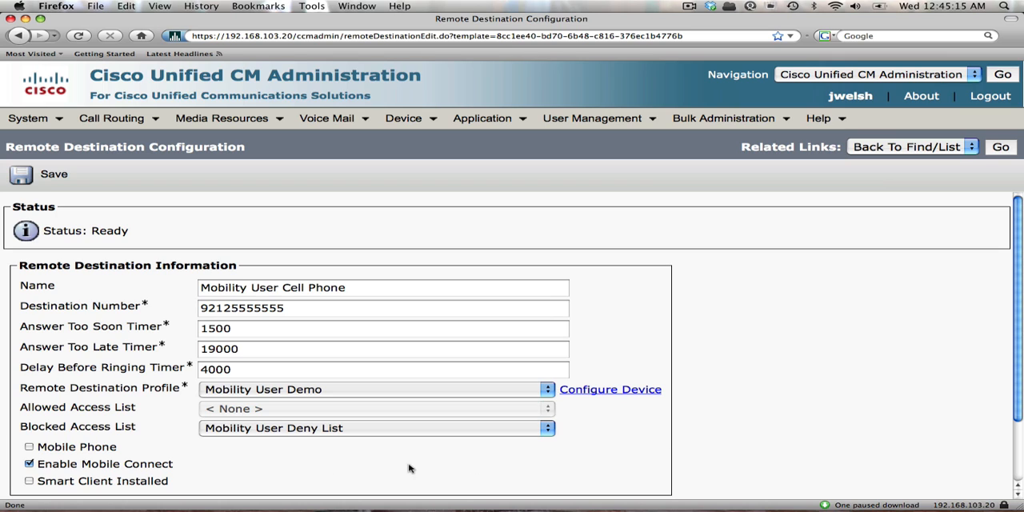
Enable the Mobile Phone option and save the new remote destination, acknowledging the Mobility softkey notice.
left_click(29, 448)
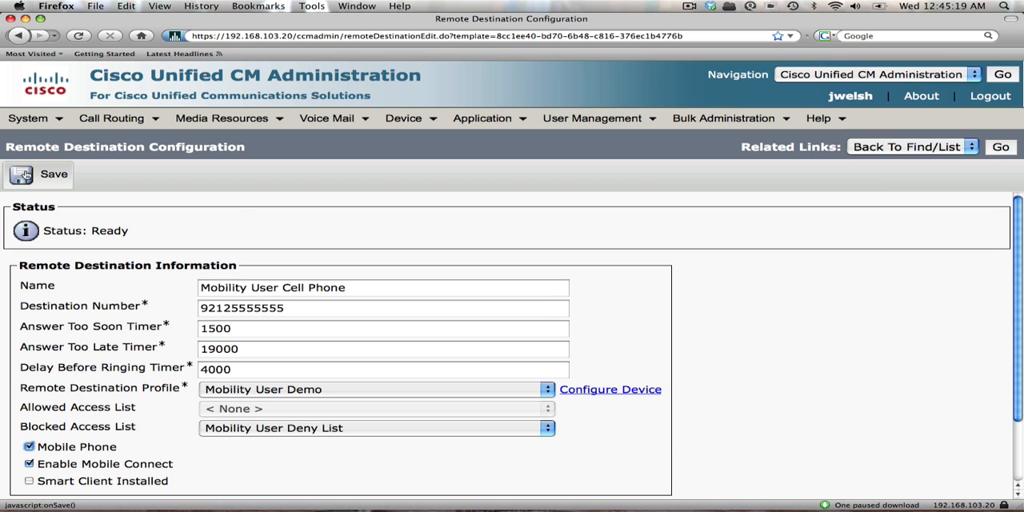
left_click(36, 175)
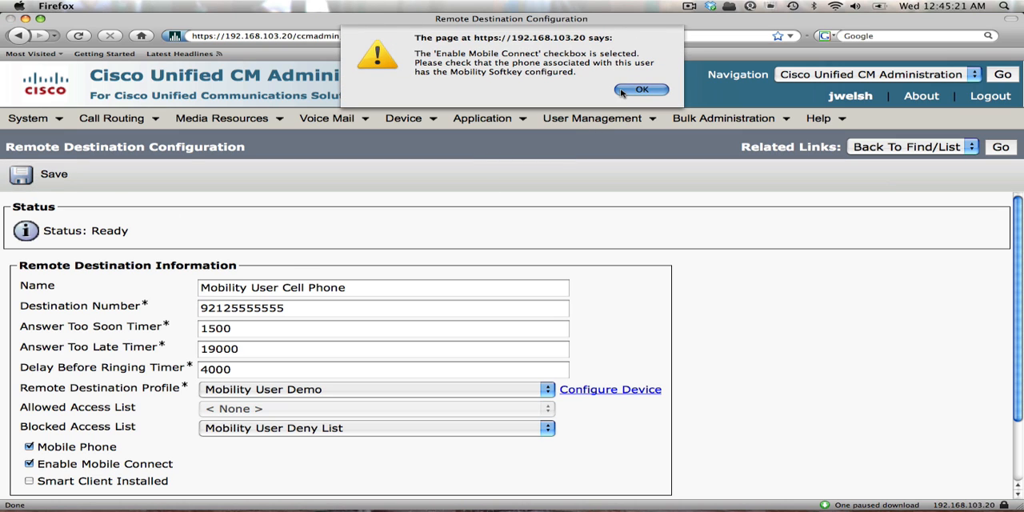
left_click(628, 90)
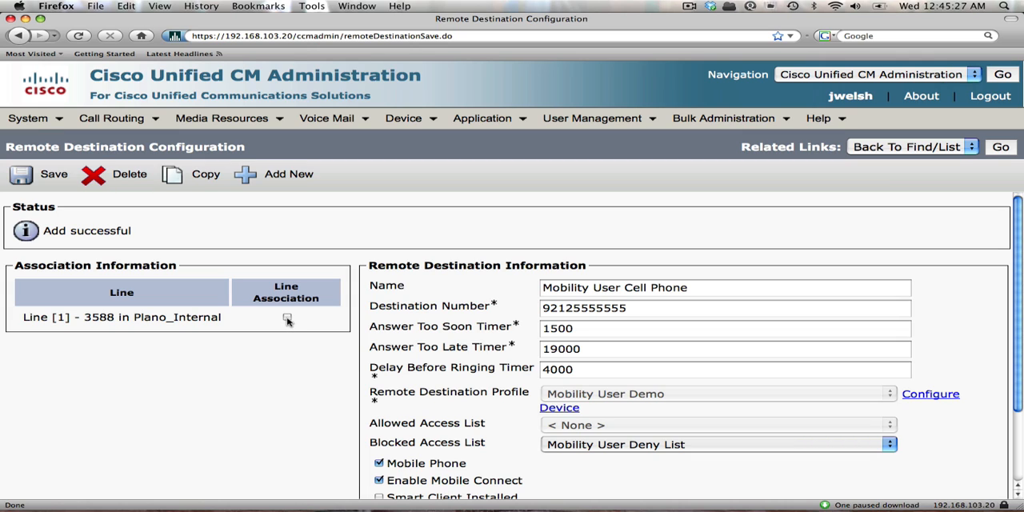
Associate Line 1 in Plano_Internal with the remote destination and save, acknowledging the softkey notice.
left_click(287, 318)
left_click(50, 177)
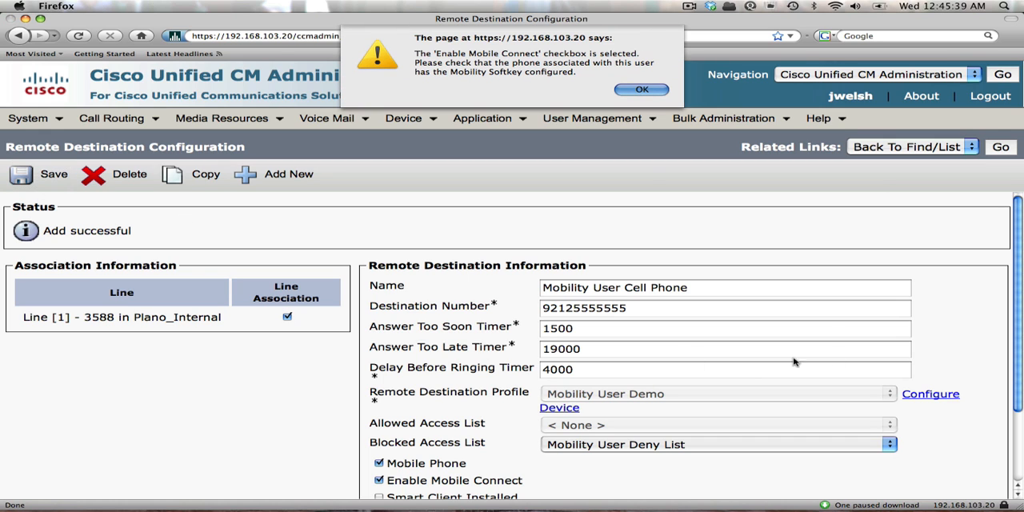
left_click(647, 92)
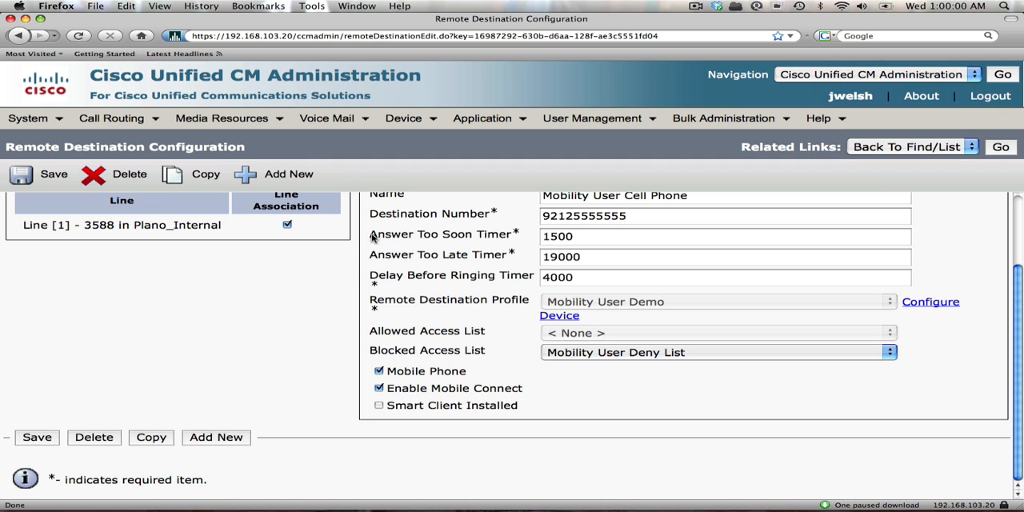
Review the remote destination's Answer Too Soon, Answer Too Late and Delay Before Ringing timers.
left_click_drag(371, 237, 536, 278)
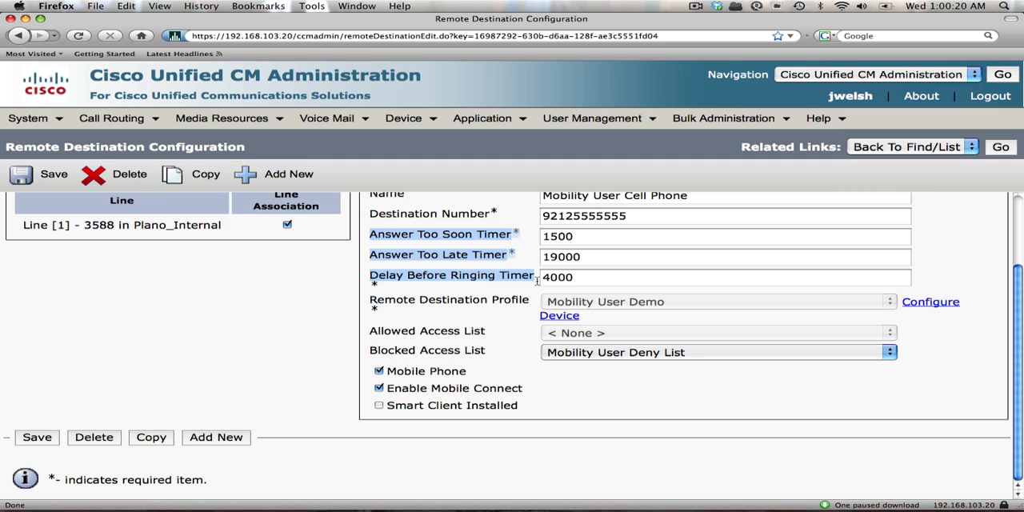
double_click(582, 238)
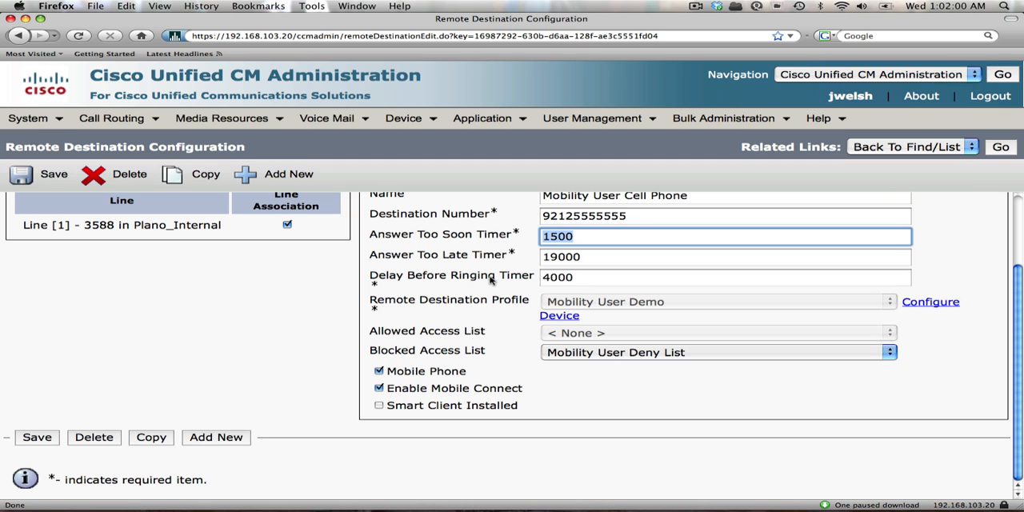
Open Line 1 of the Mobility Demo phone and check its No Answer Ring Duration setting.
mouse_move(408, 128)
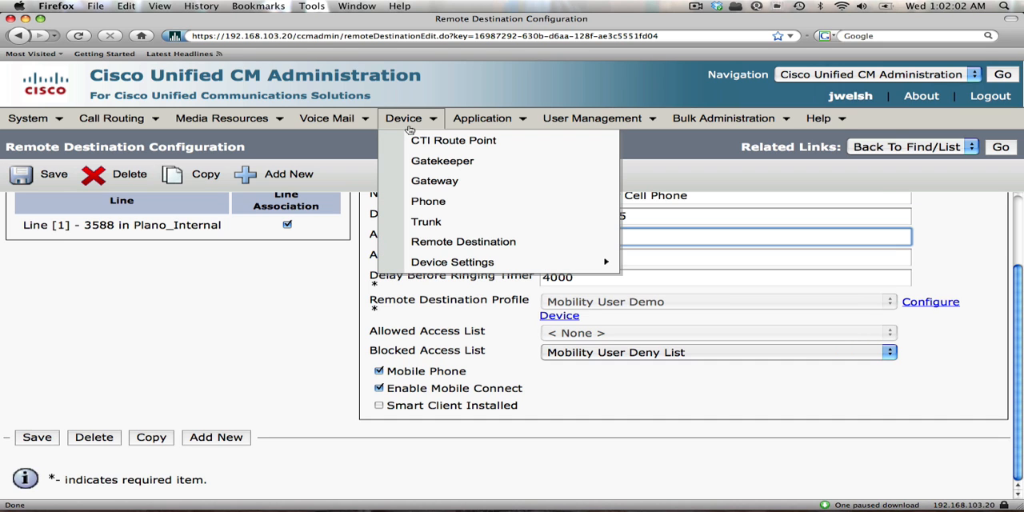
left_click(428, 201)
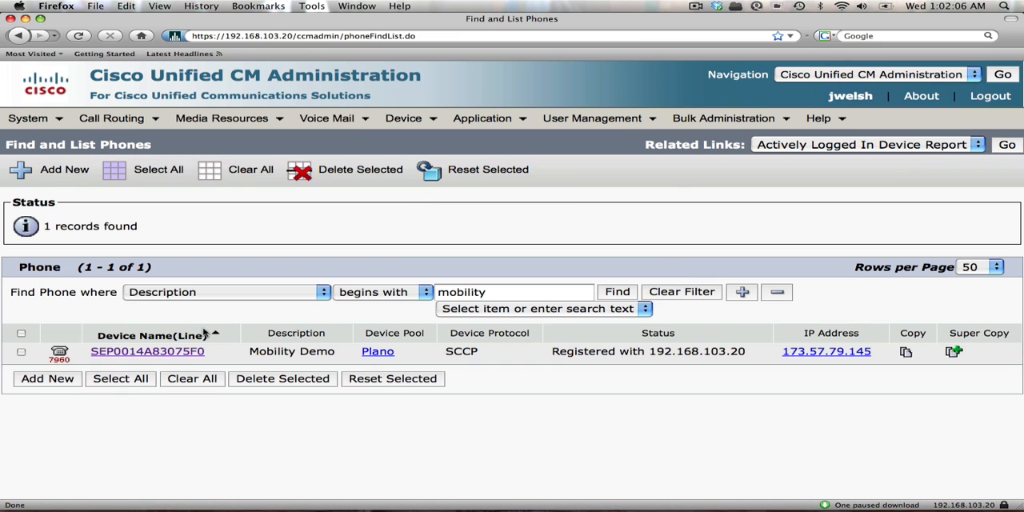
left_click(152, 352)
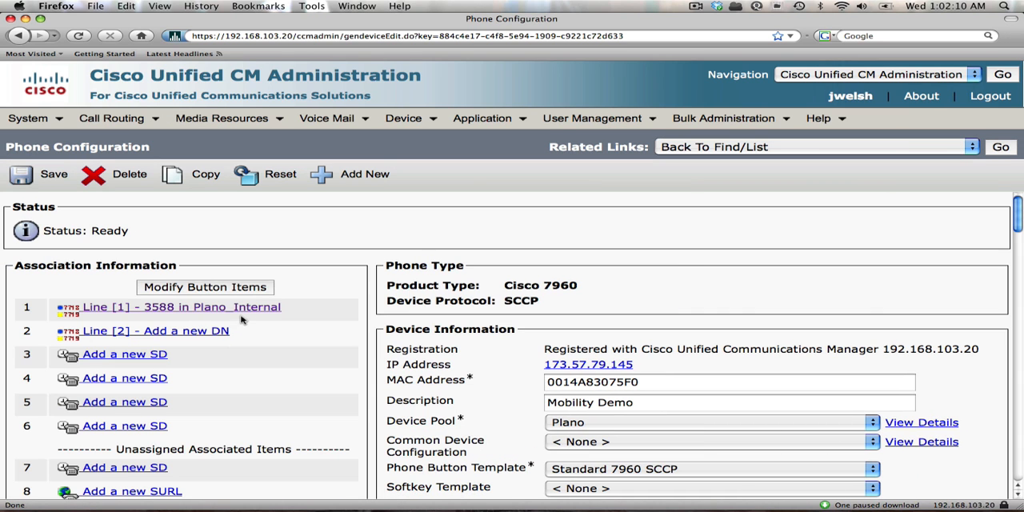
left_click(243, 310)
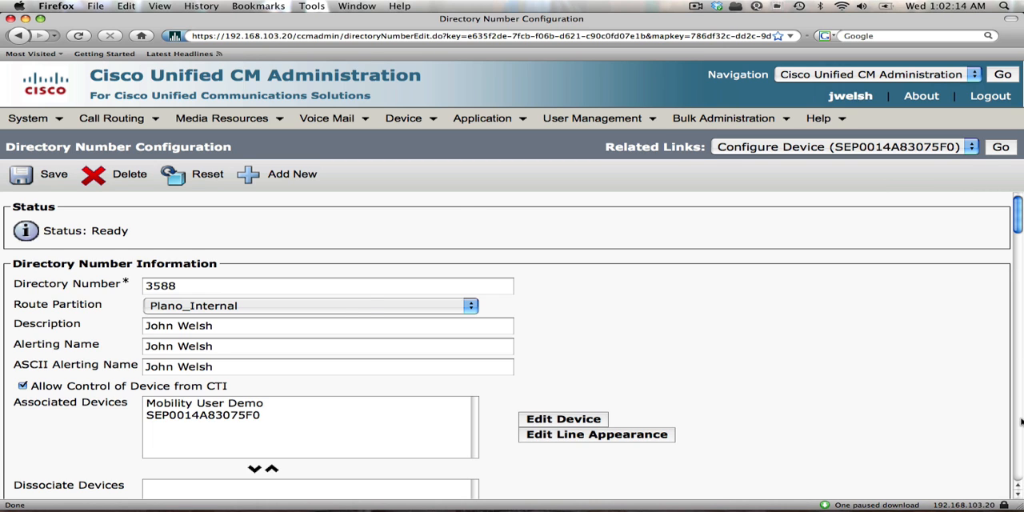
scroll(1019, 422, "down", 10)
scroll(1019, 422, "down", 5)
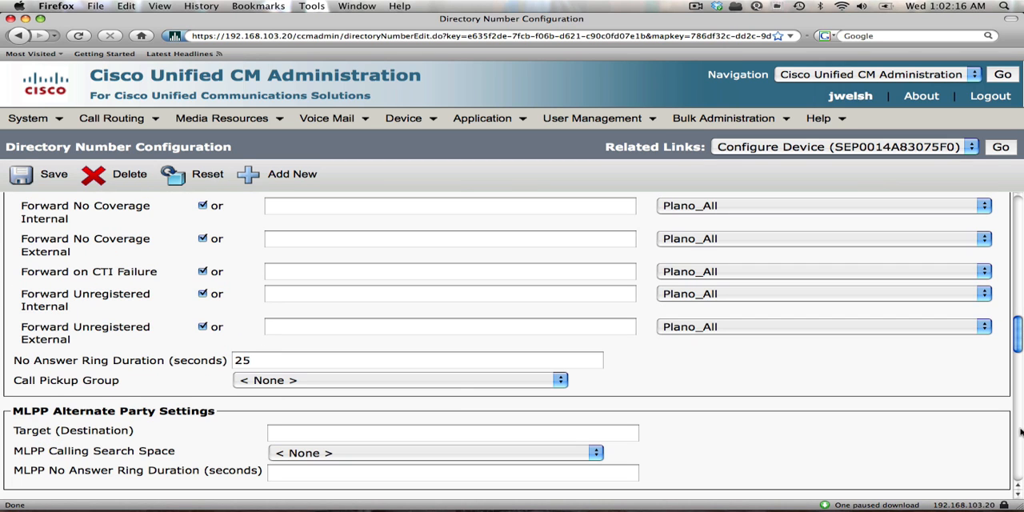
double_click(295, 364)
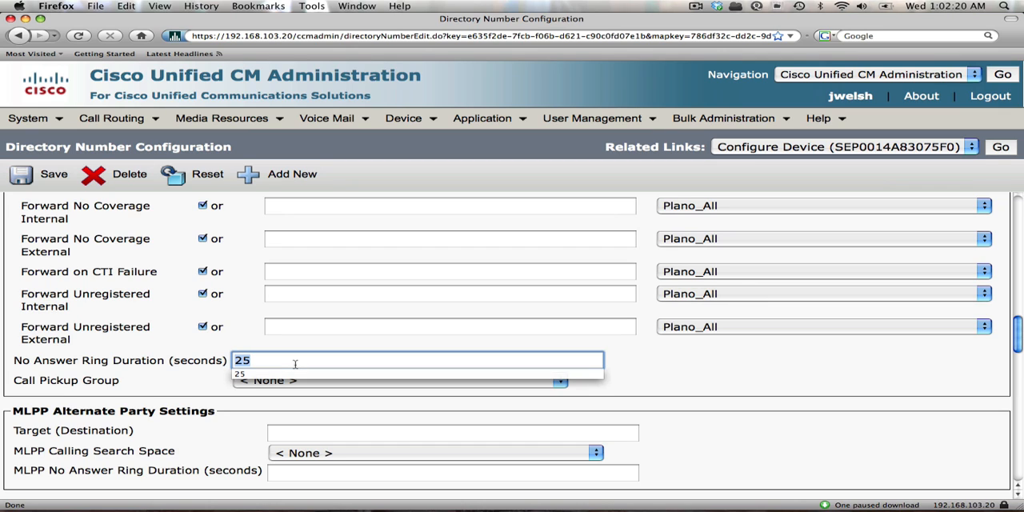